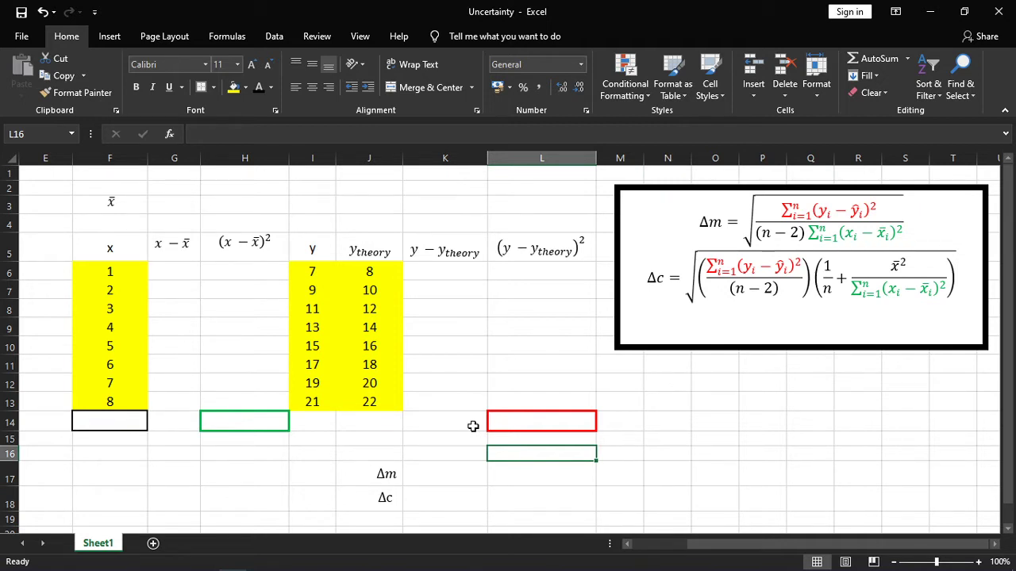
drag(139, 272, 131, 401)
drag(312, 272, 312, 402)
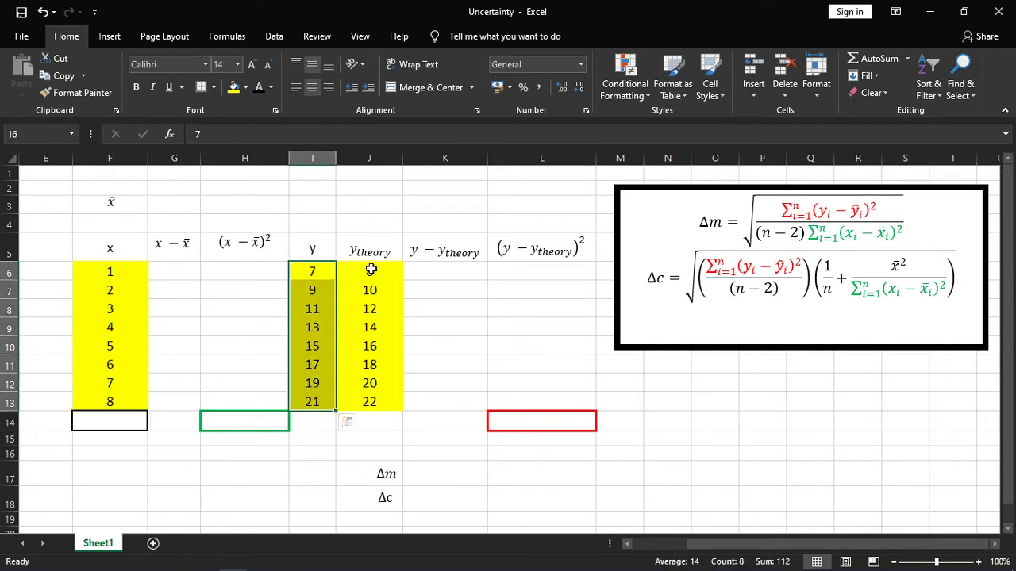
drag(371, 269, 365, 403)
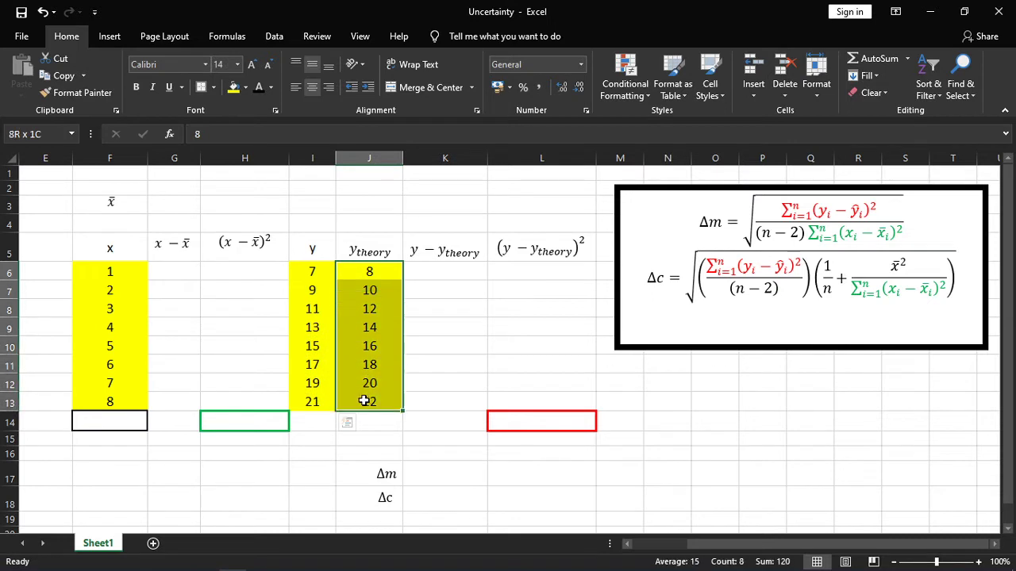
click(451, 310)
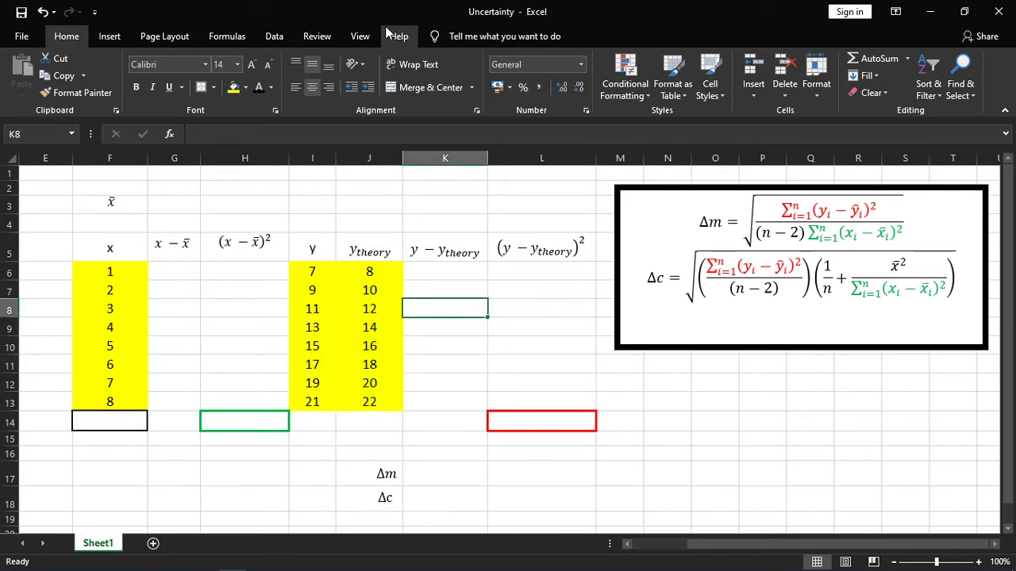
Calculate the mean of the x values in G3 with an AVERAGE formula over F6:F13.
click(171, 203)
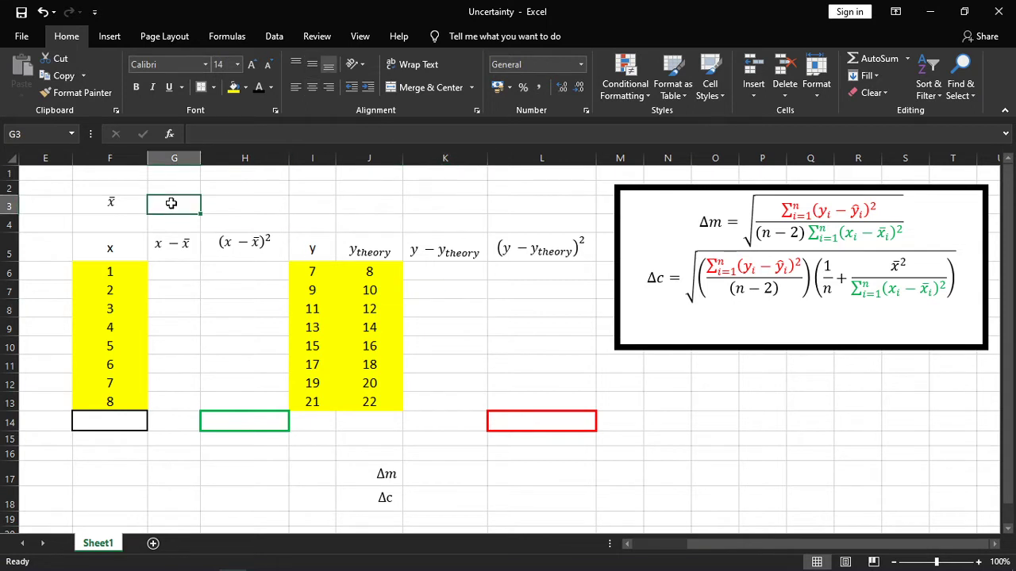
text(=average())
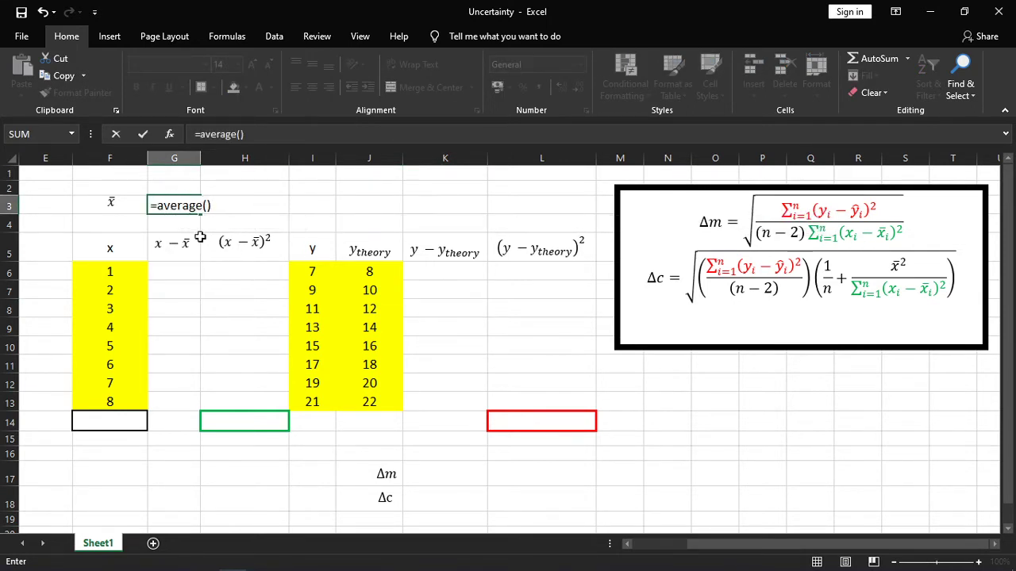
click(251, 139)
key(BackSpace)
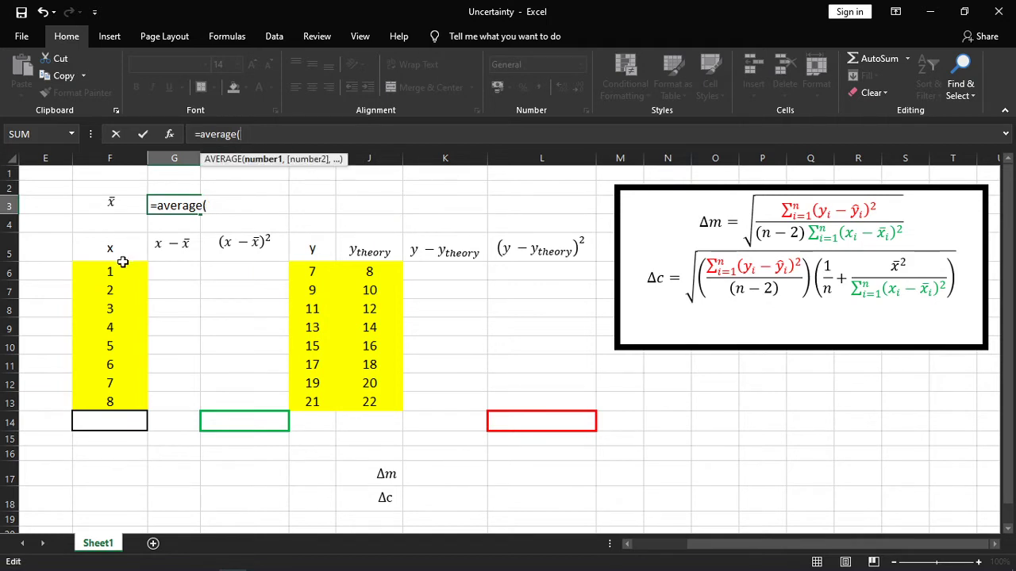
drag(119, 269, 119, 404)
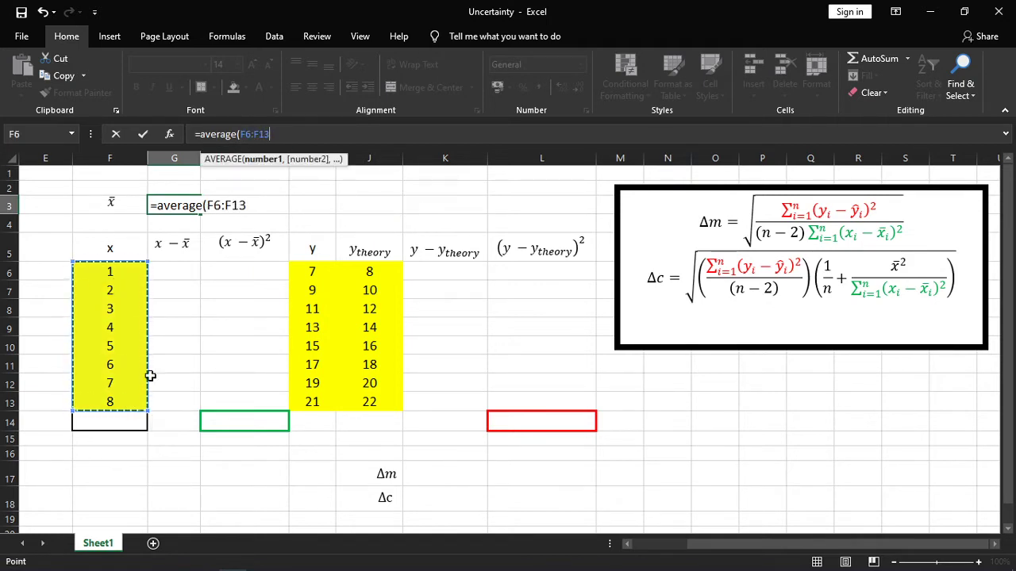
key(Return)
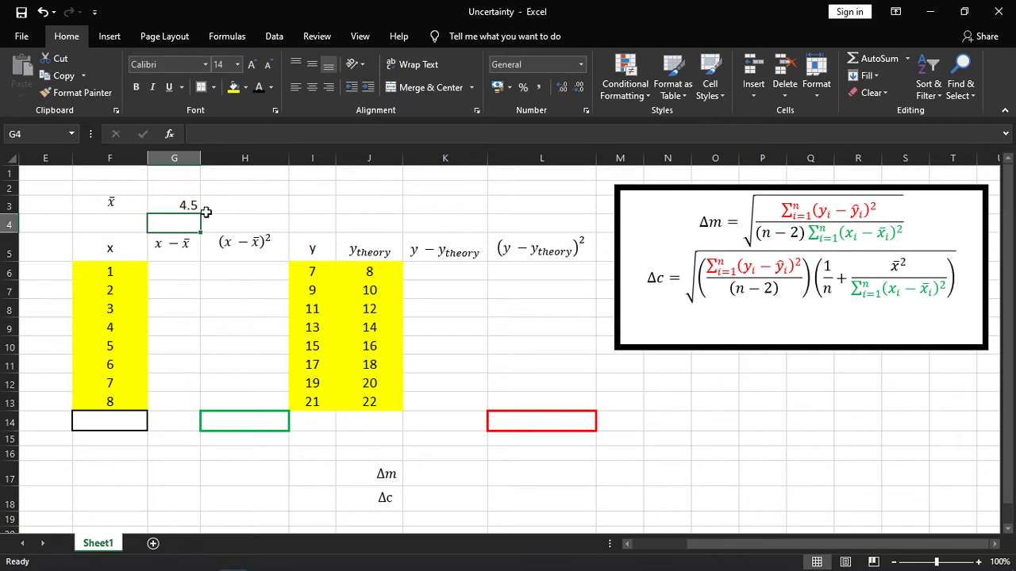
click(182, 204)
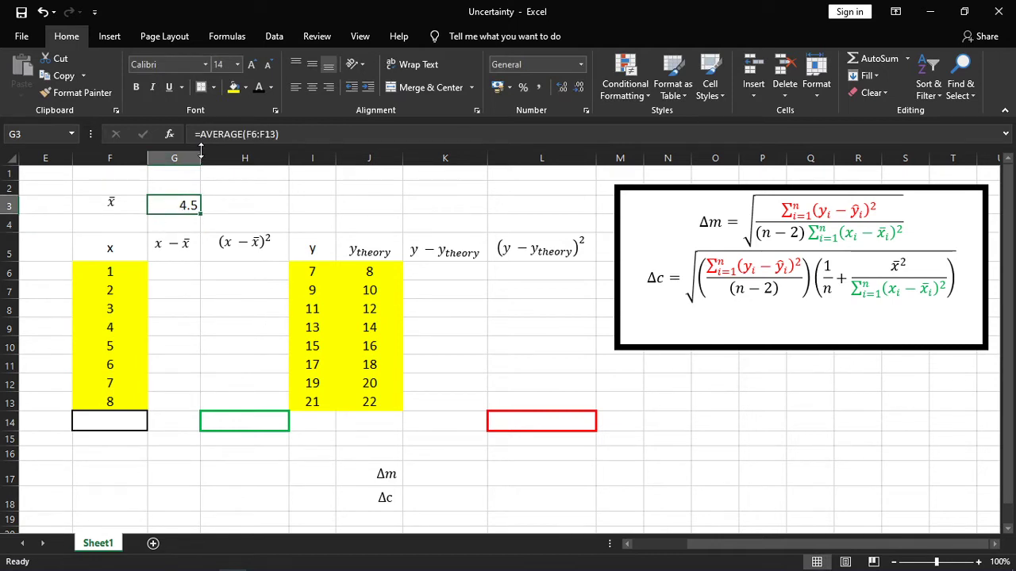
Enter the formula =F6-G3 in G6 to compute the first deviation from the mean.
click(192, 271)
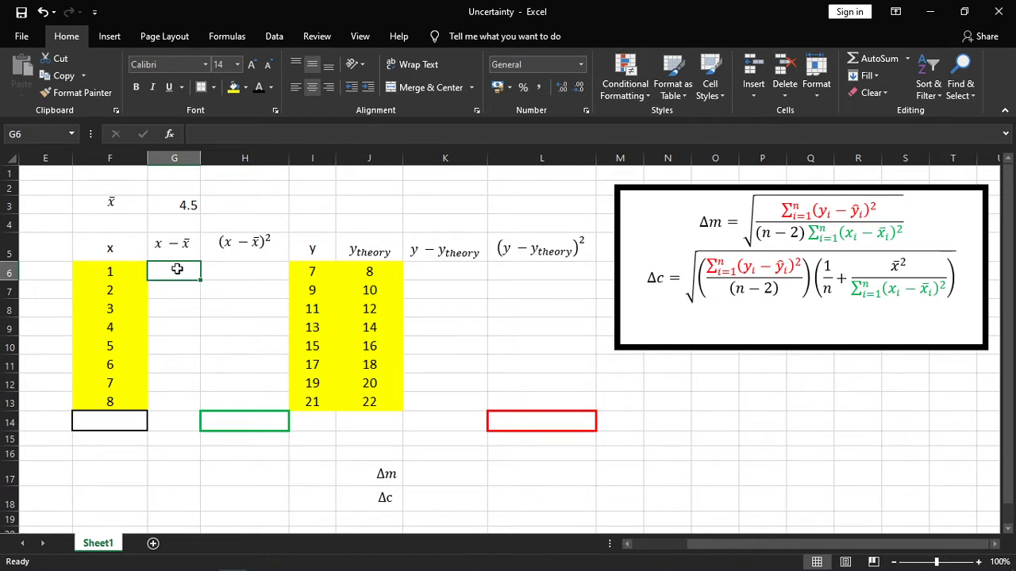
double_click(177, 270)
text(=)
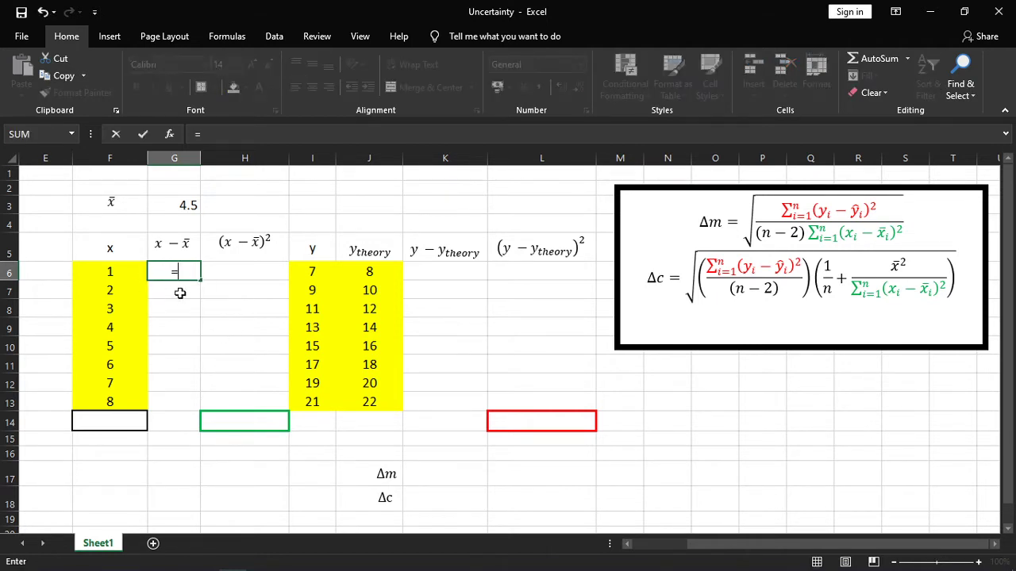
click(119, 271)
text(-)
click(188, 208)
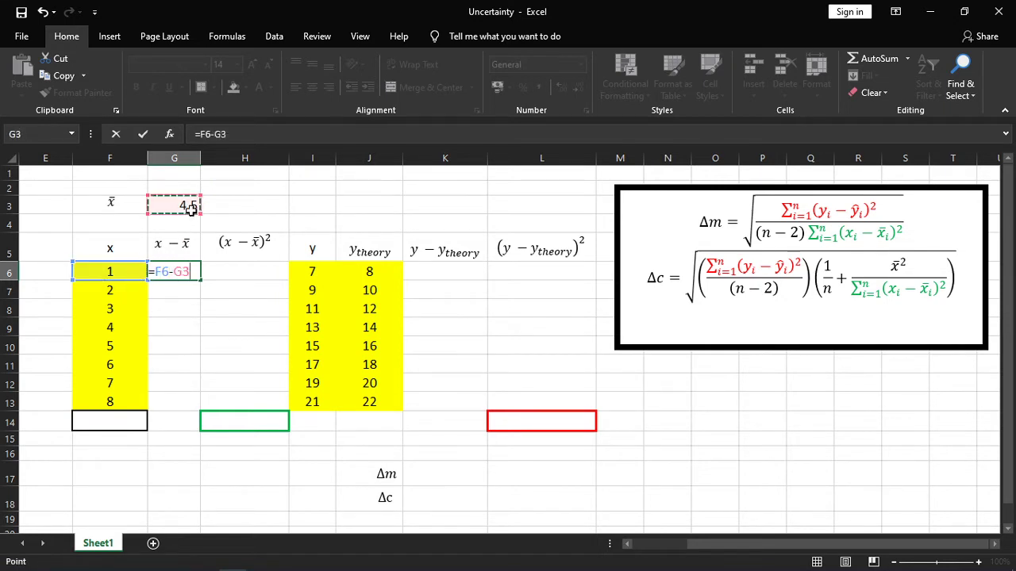
key(Return)
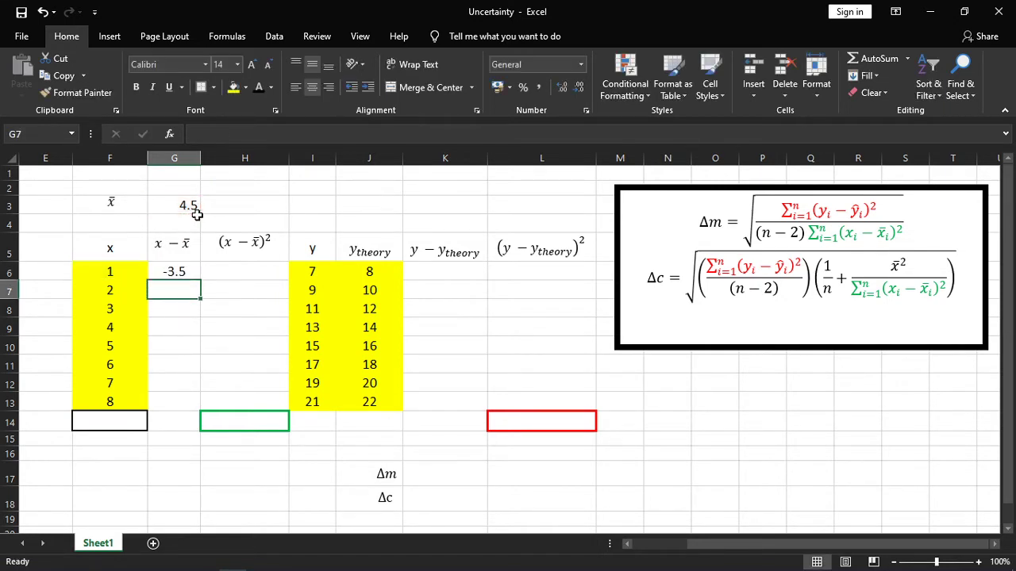
Fill the deviation formula from G6 down through G13.
click(185, 272)
drag(200, 280, 202, 419)
click(208, 311)
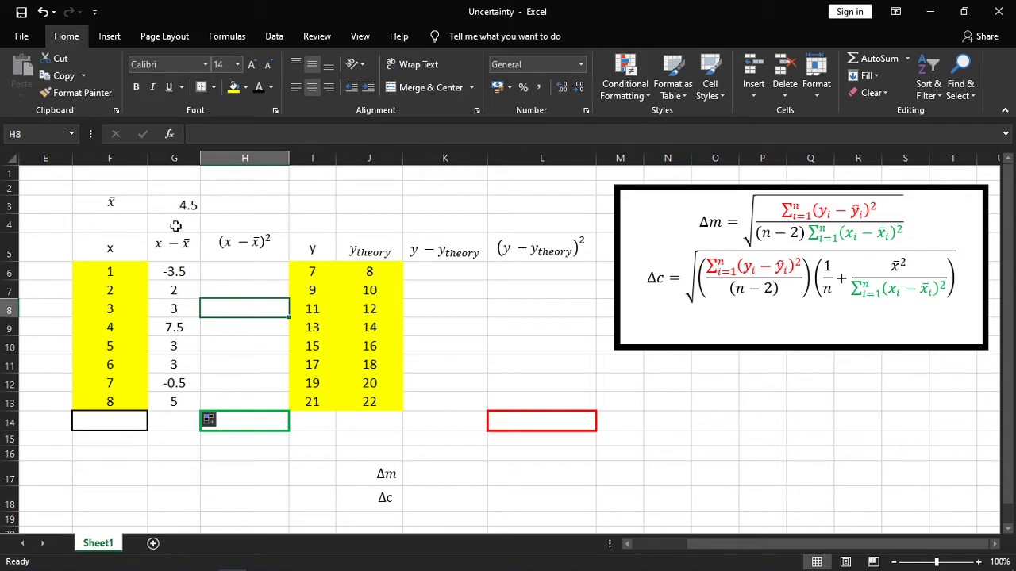
Examine the formulas in G6 and G7 and the cells they refer to, checking which cell is used as the mean.
click(183, 273)
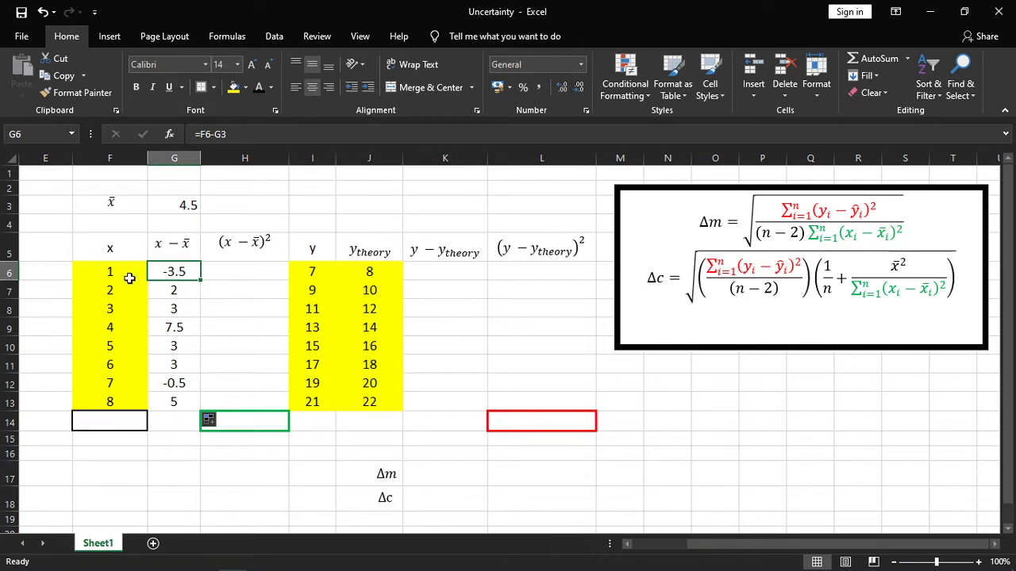
click(180, 207)
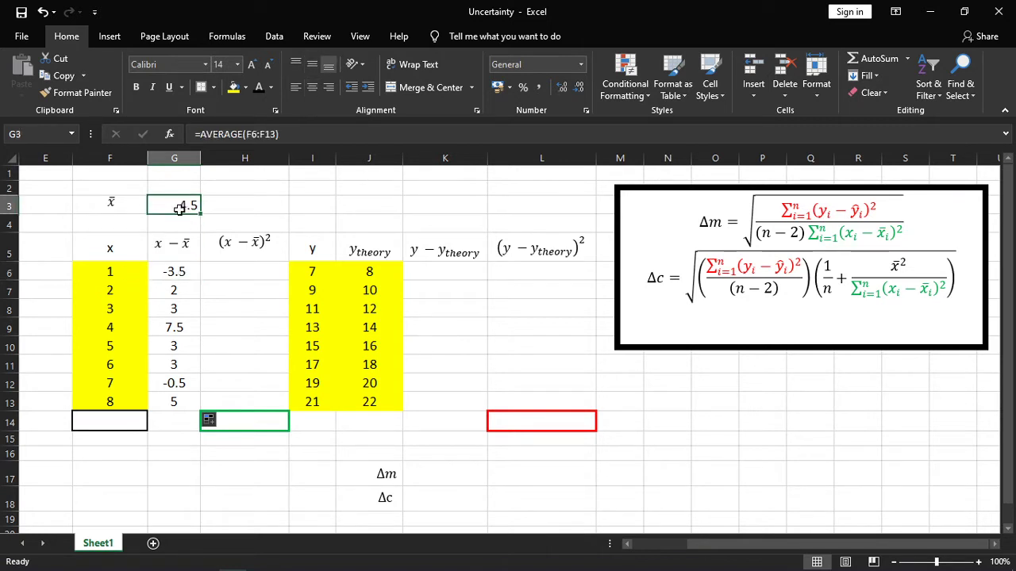
click(137, 273)
click(173, 294)
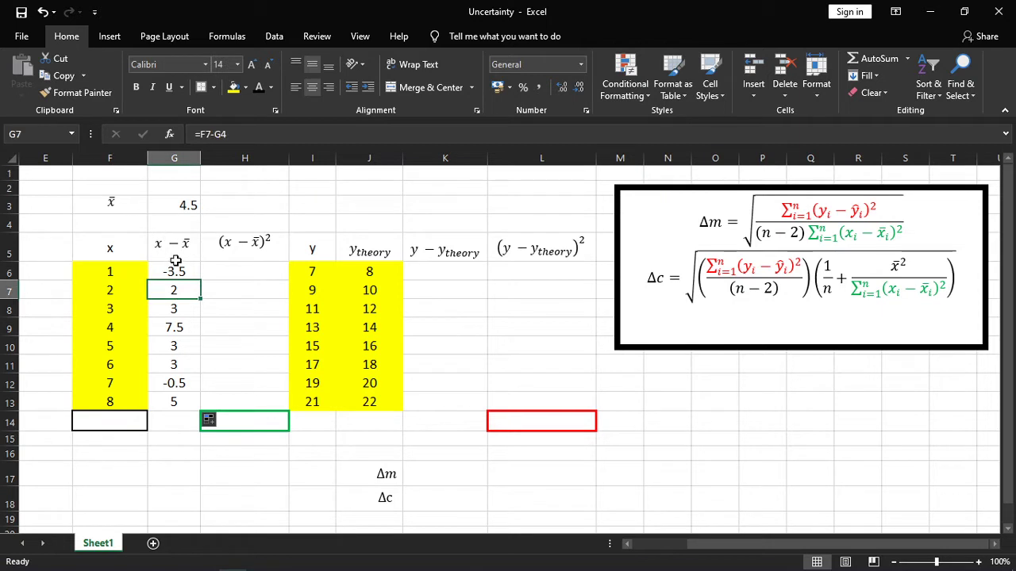
click(171, 222)
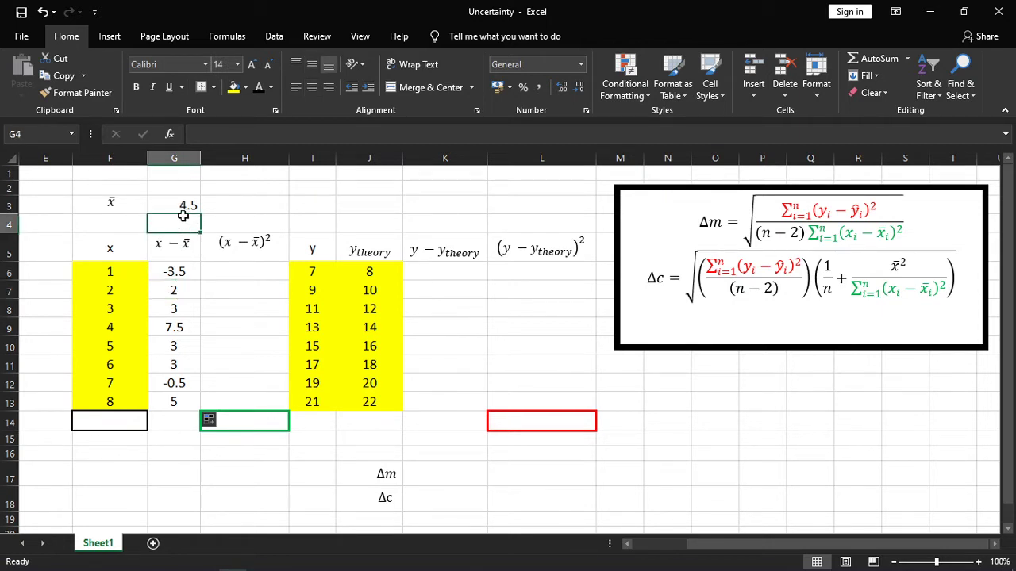
click(131, 290)
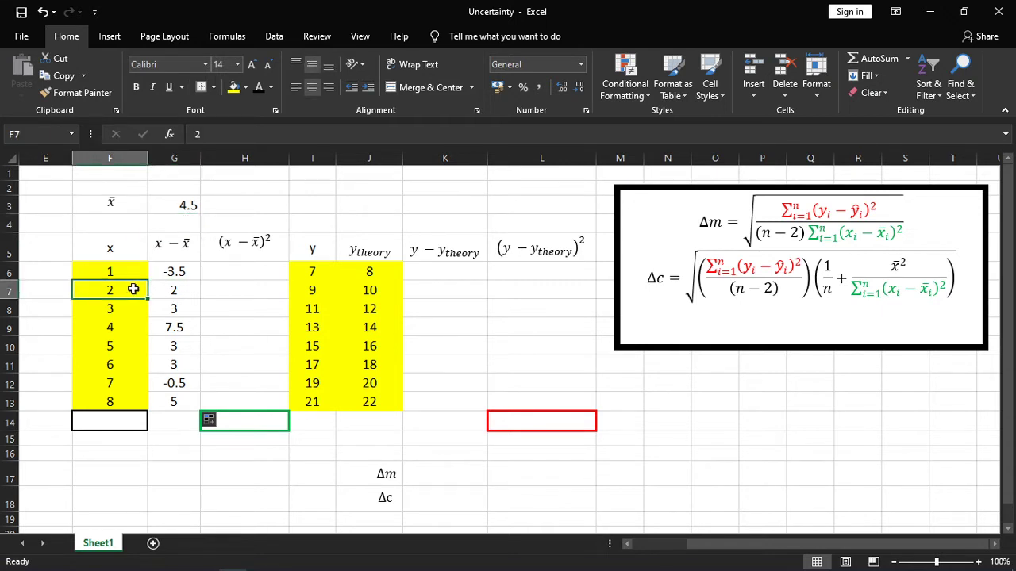
click(196, 288)
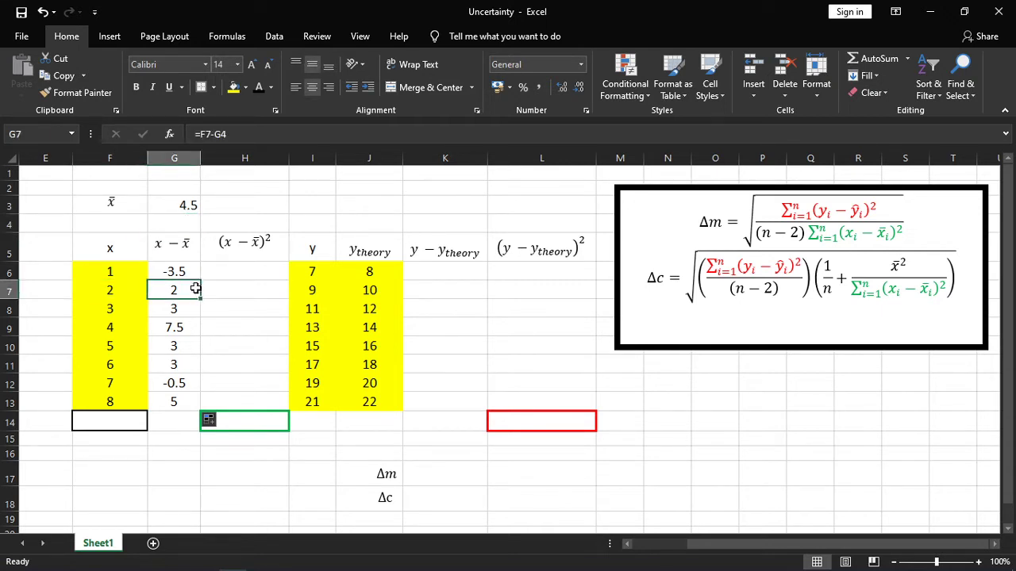
click(262, 135)
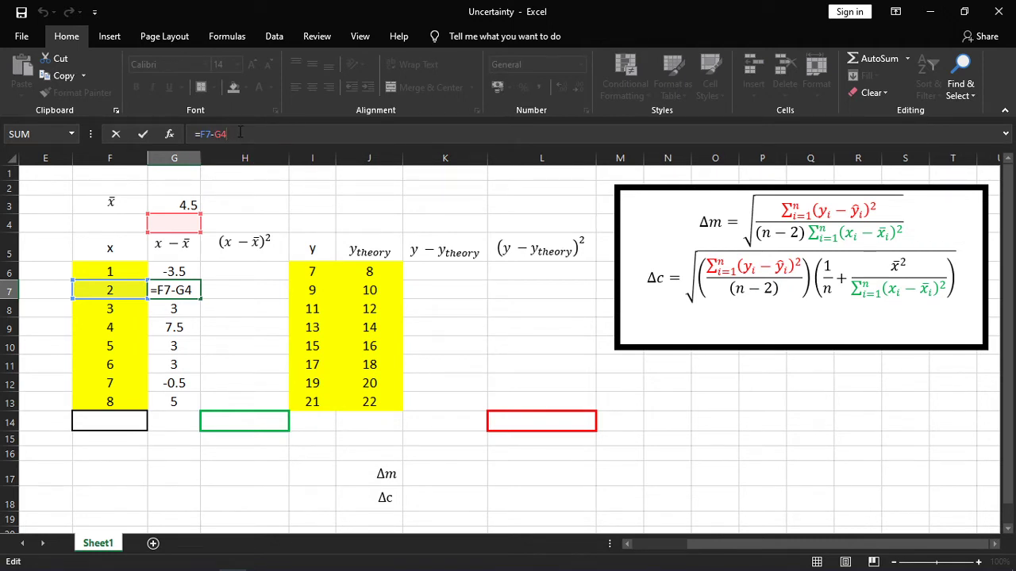
key(Return)
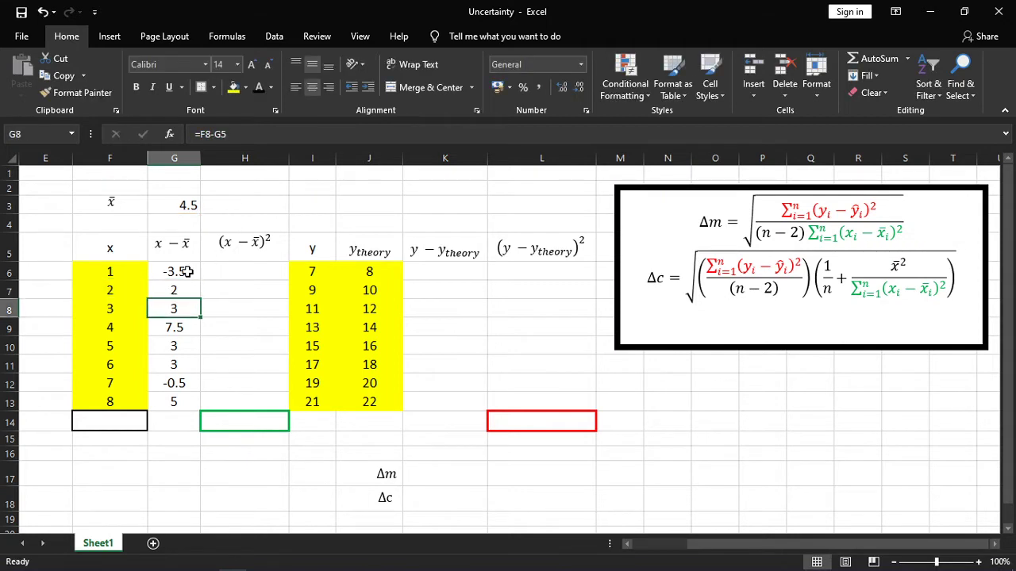
Change the G6 formula to =F6-$G$3 so the mean reference is absolute, and fill it down through G13.
click(192, 270)
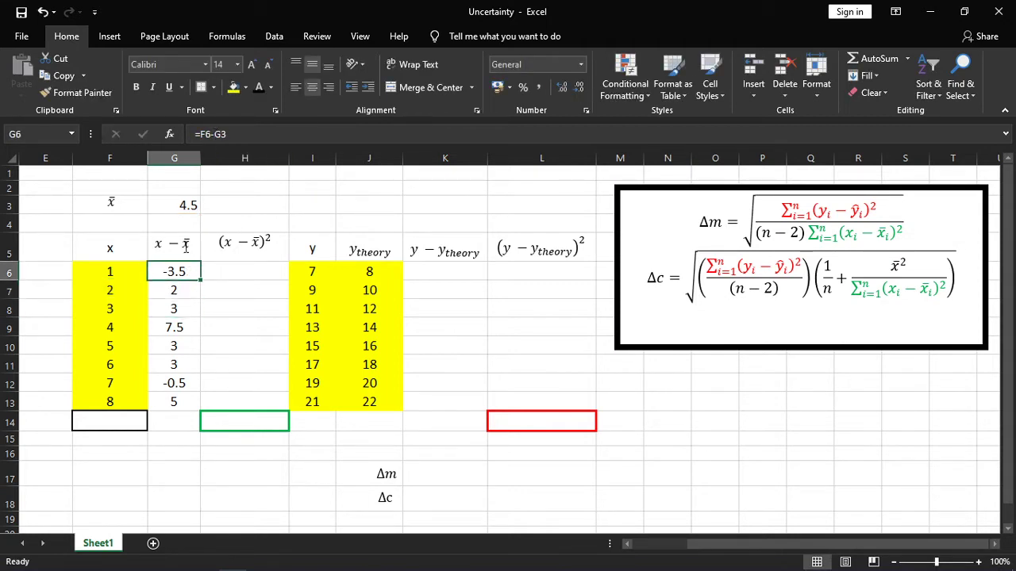
click(213, 135)
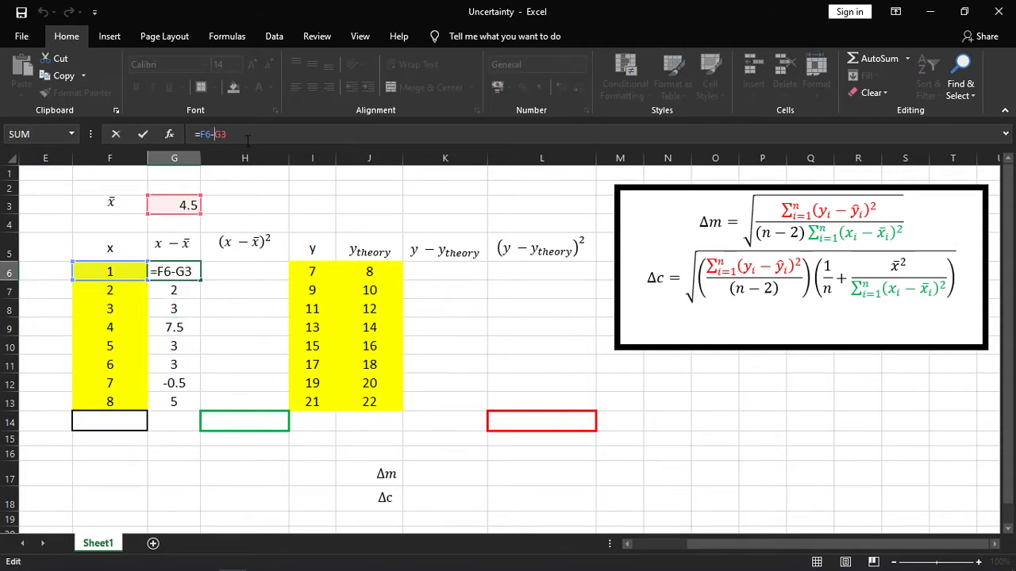
text($G$)
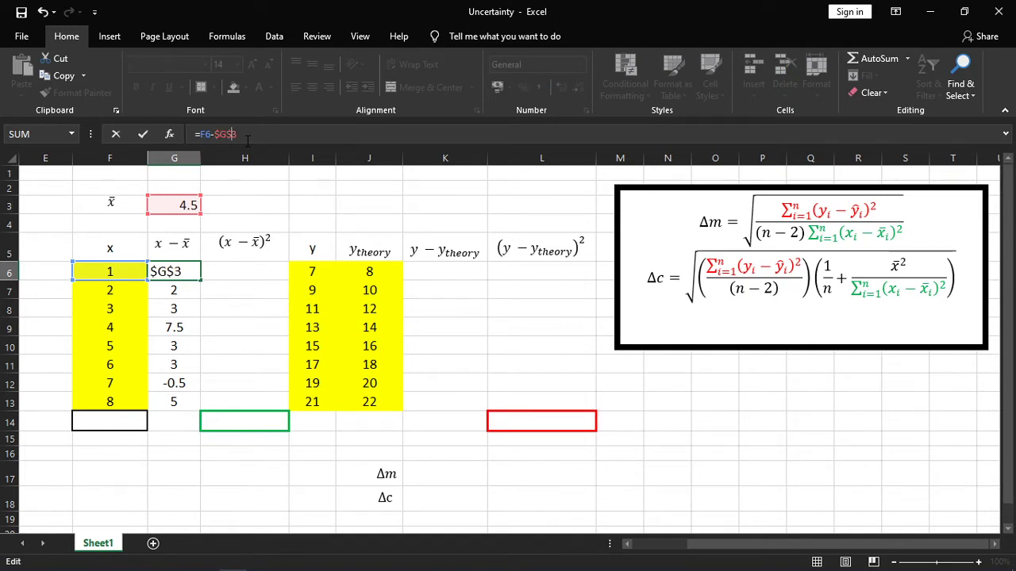
key(Return)
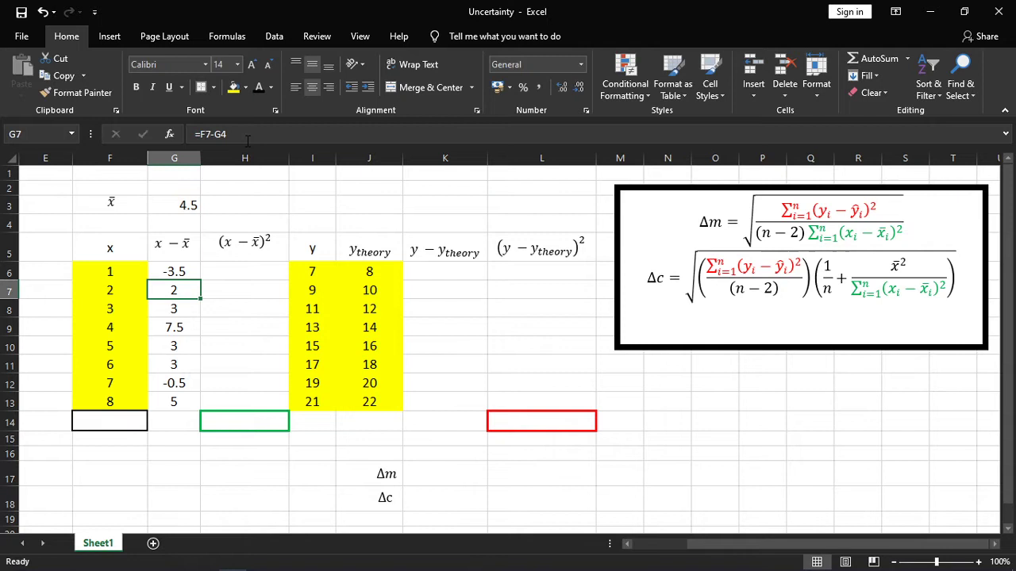
click(189, 273)
drag(201, 279, 195, 407)
Check the cell references in the deviation formulas from G7 down to G10.
click(181, 306)
click(187, 291)
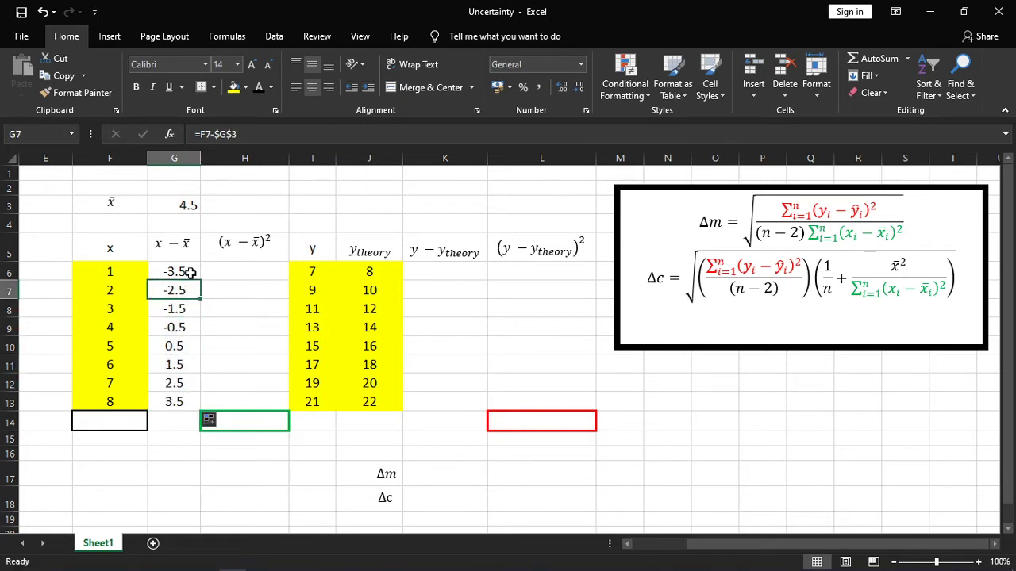
click(238, 134)
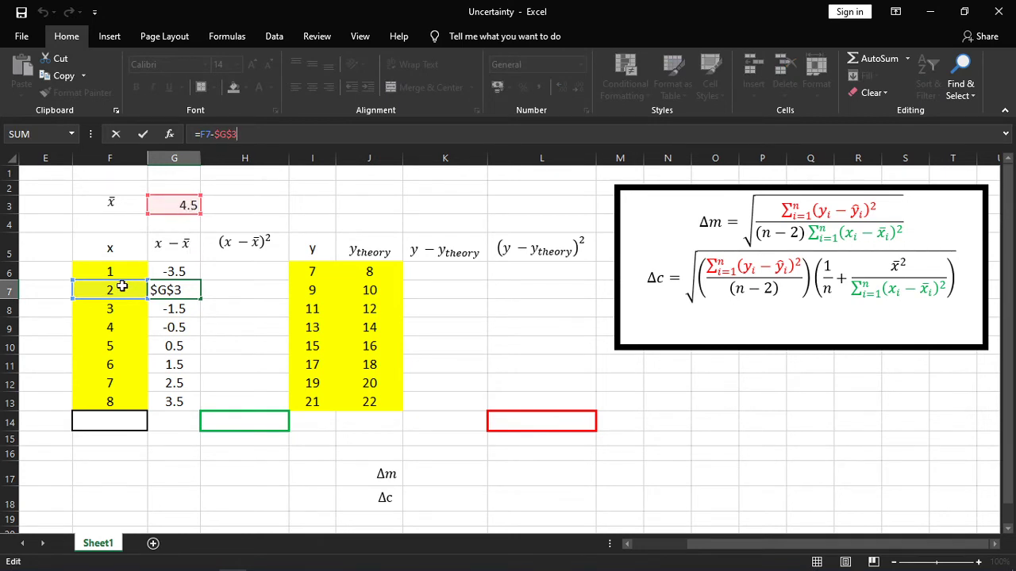
key(Return)
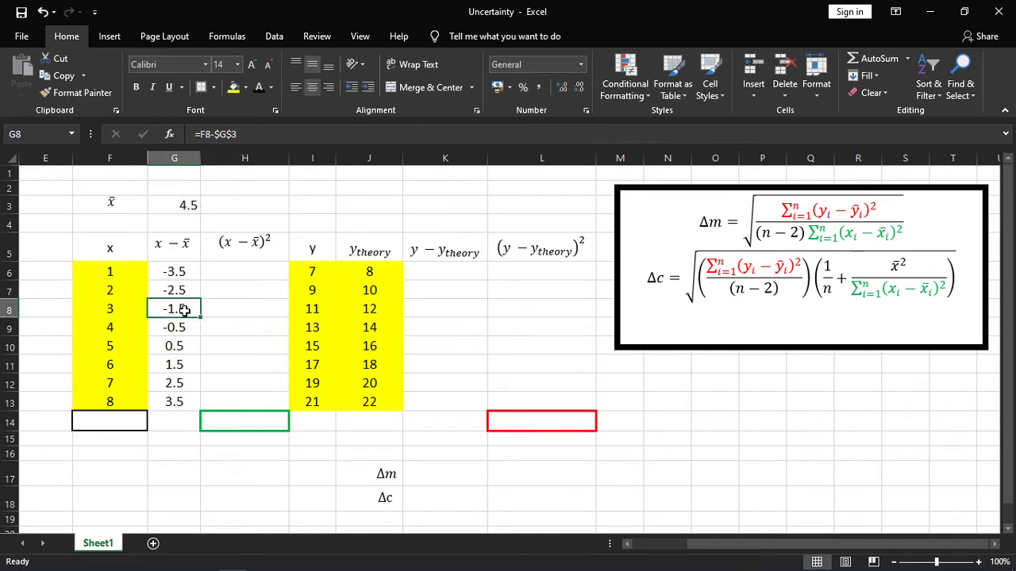
key(F2)
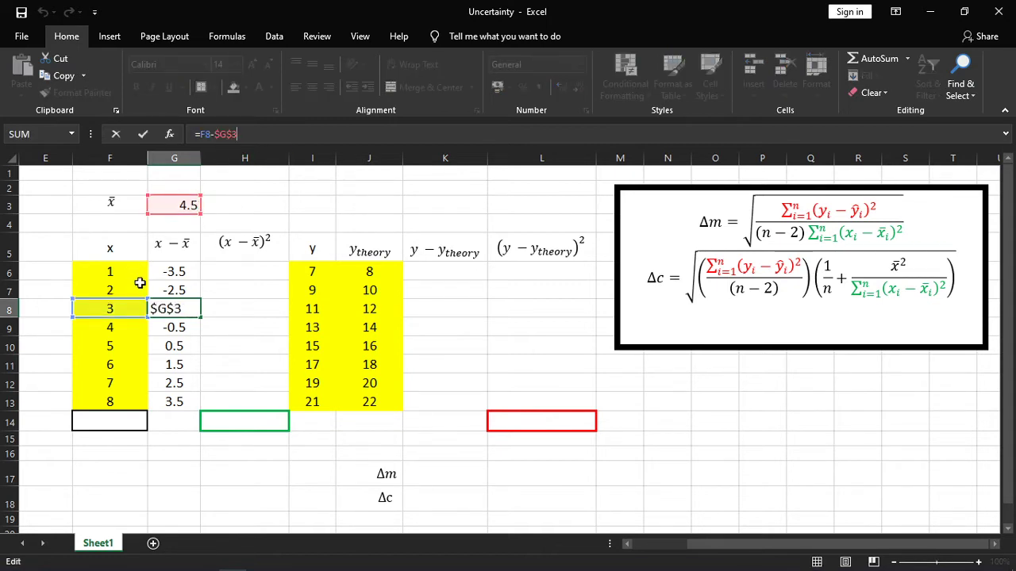
key(Return)
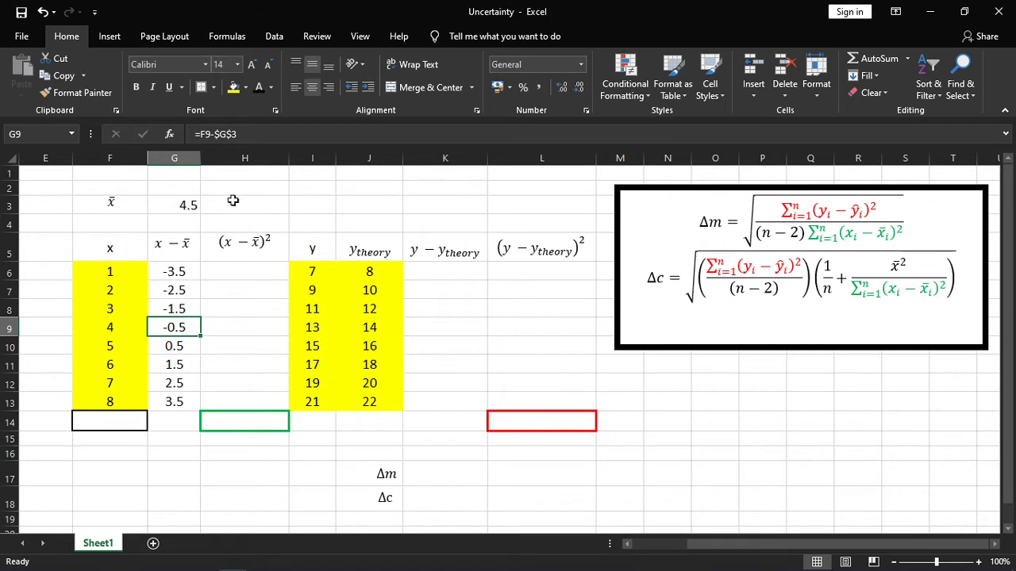
click(272, 134)
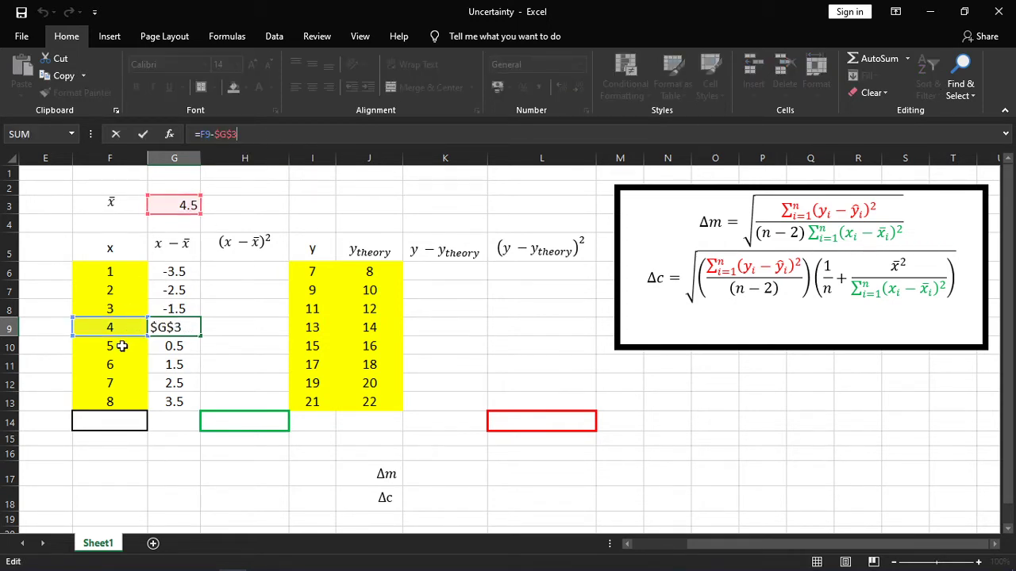
key(Return)
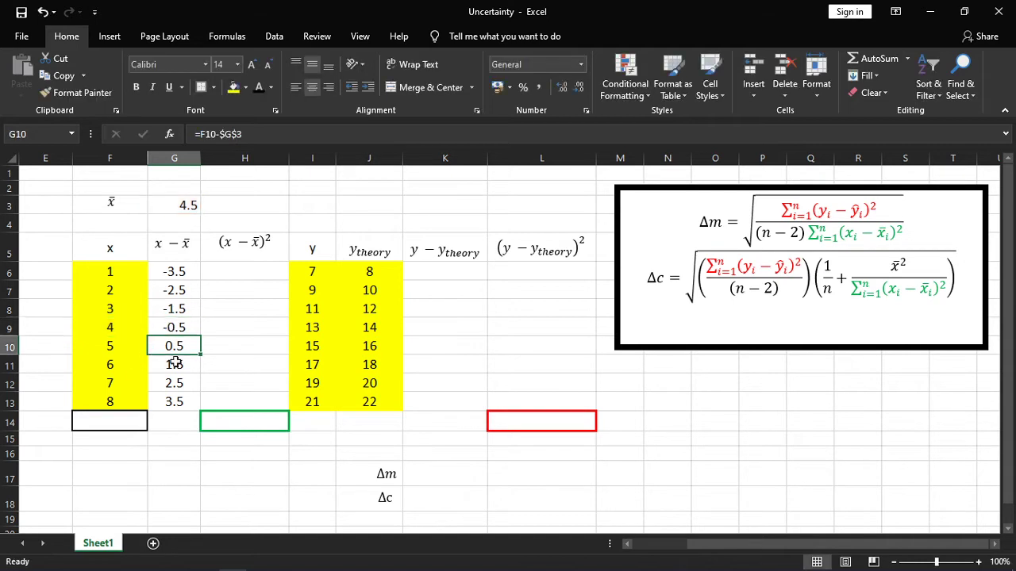
Enter =G6^2 in H6 to square the x deviation, and fill the formula down through H13.
click(247, 269)
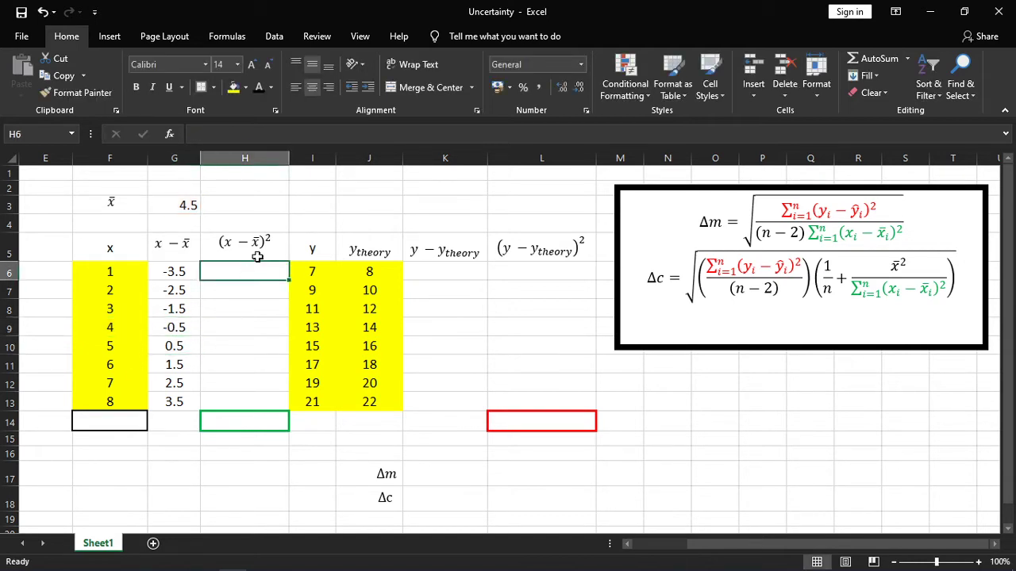
text(=)
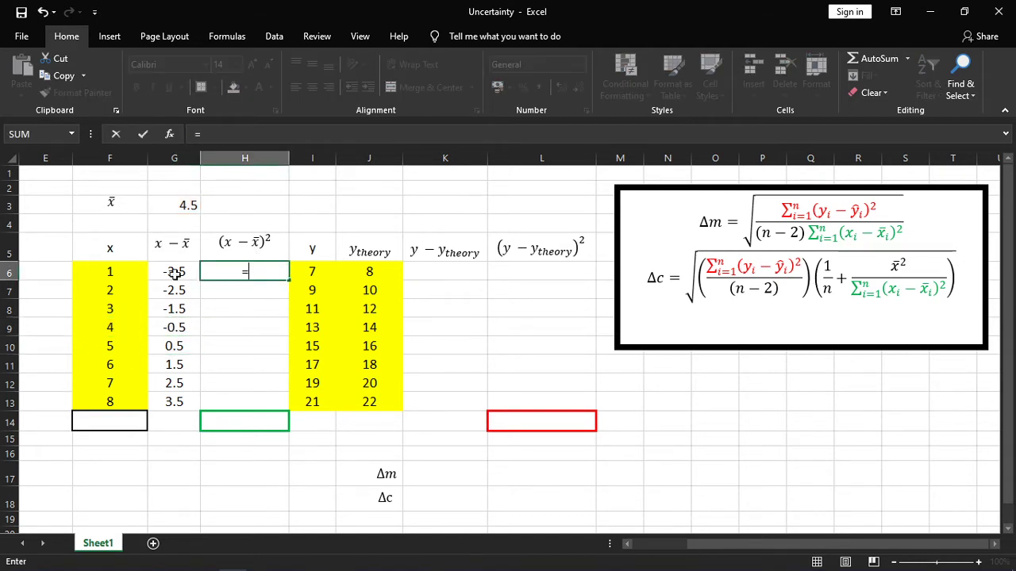
click(176, 272)
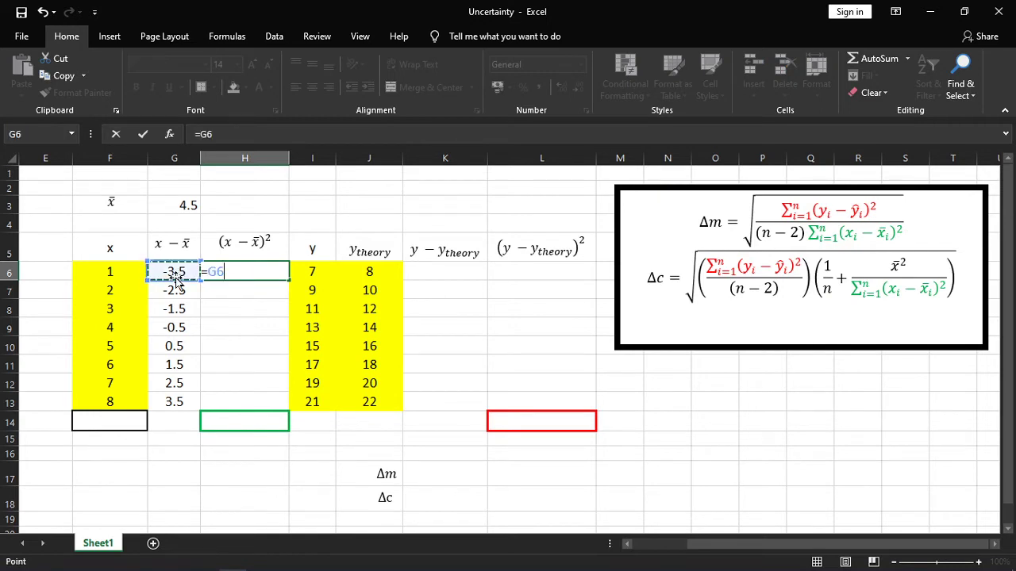
text(^)
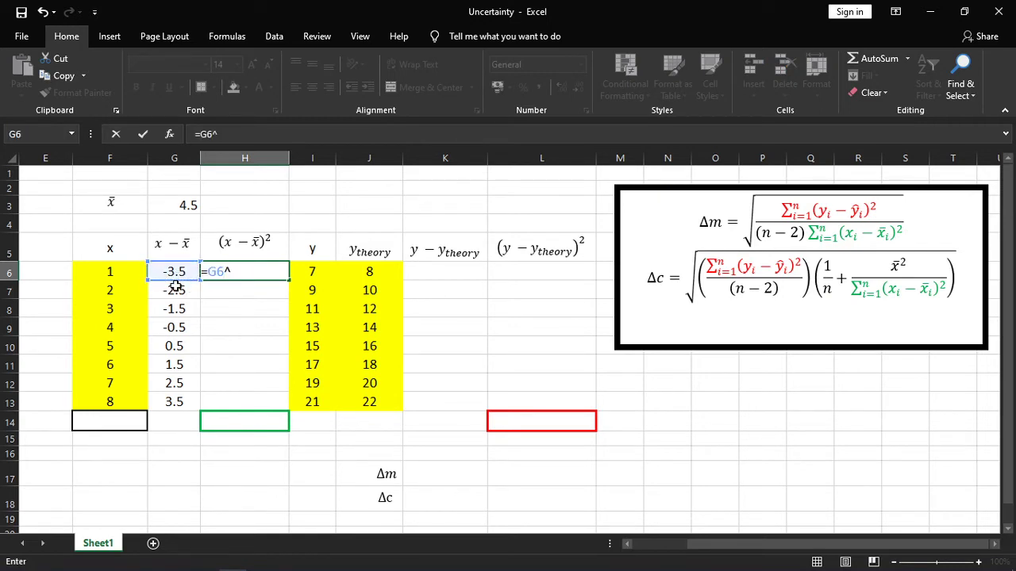
text(2)
key(Return)
click(270, 269)
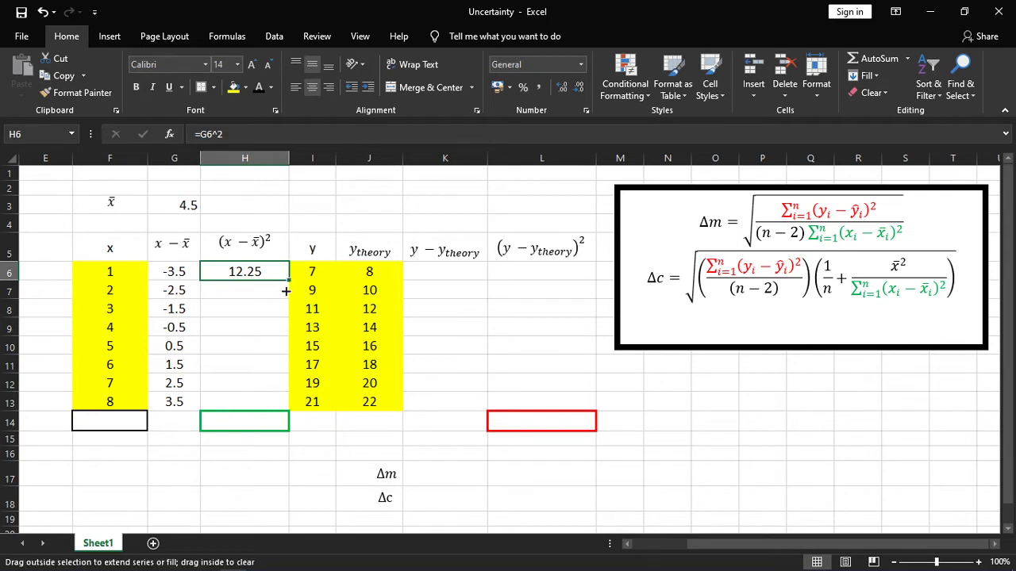
drag(285, 291, 281, 405)
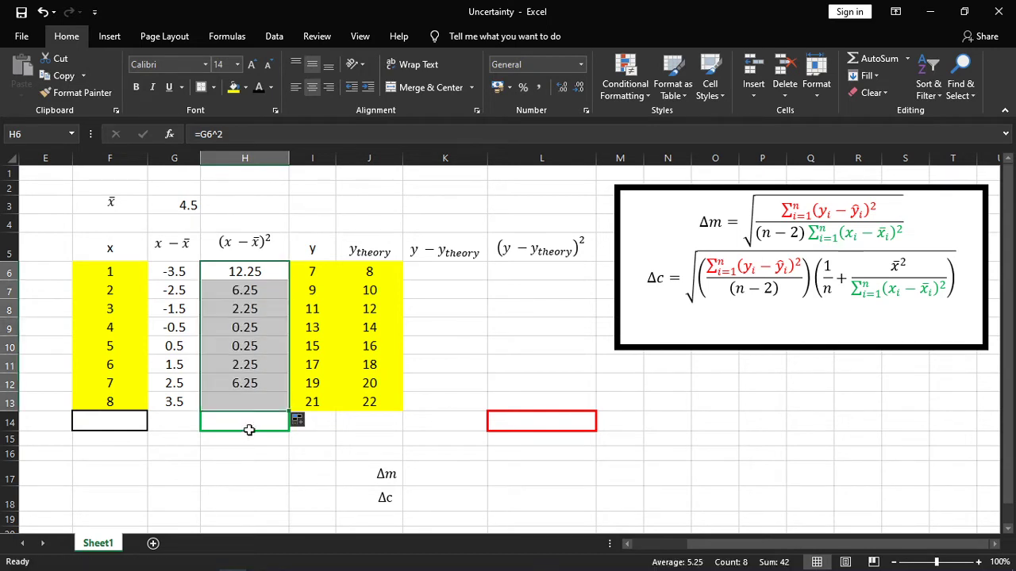
click(320, 473)
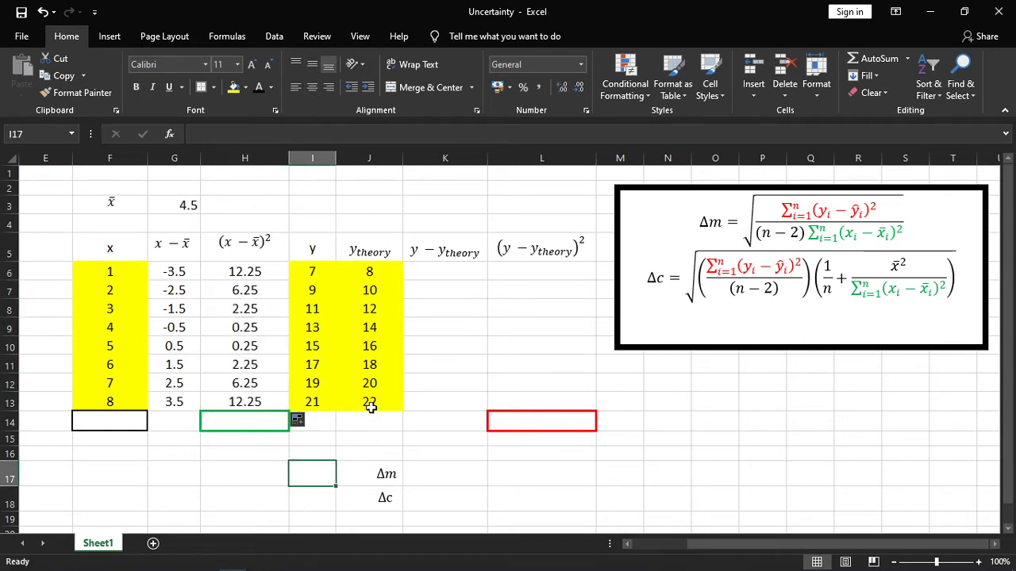
Enter =I6-J6 in K6 for the difference between y and y theory, and fill it down through K13.
click(468, 248)
click(460, 270)
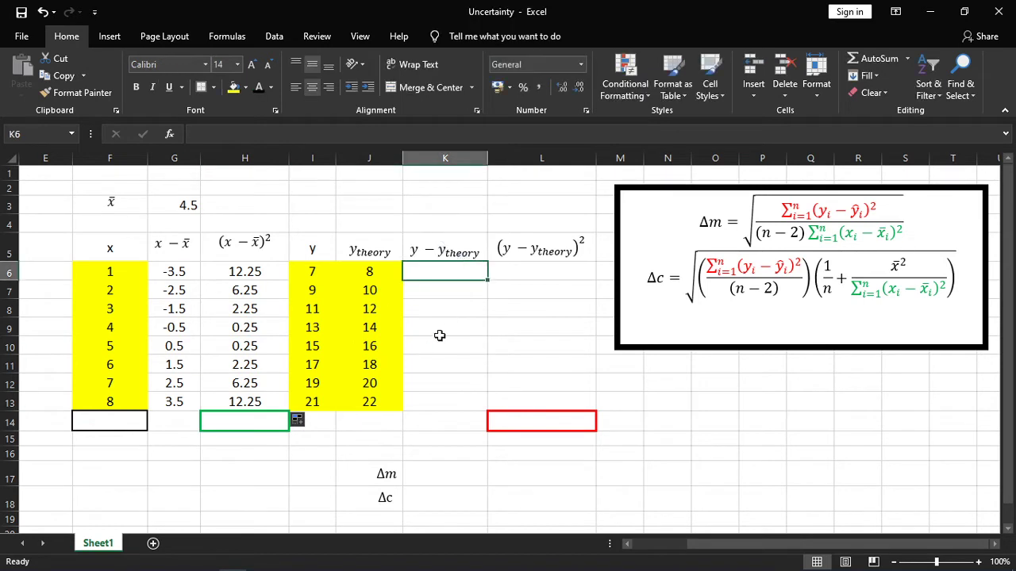
text(=)
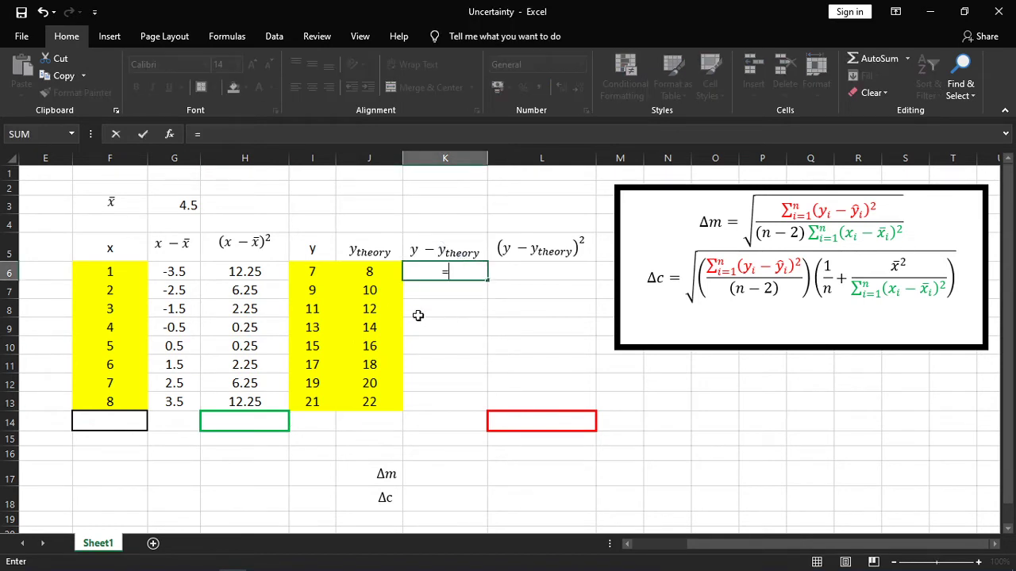
click(316, 272)
text(-)
click(367, 270)
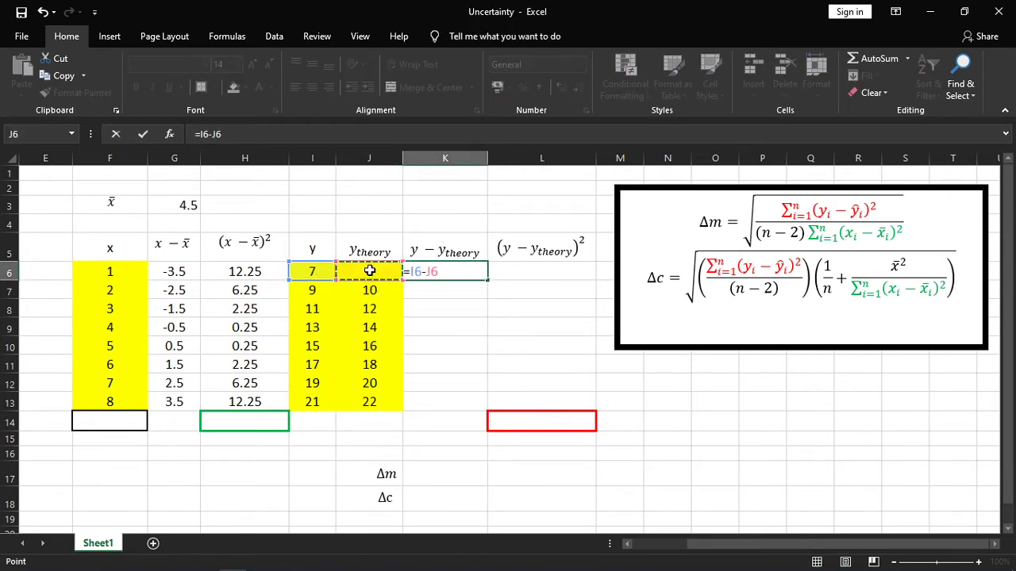
key(Return)
click(461, 275)
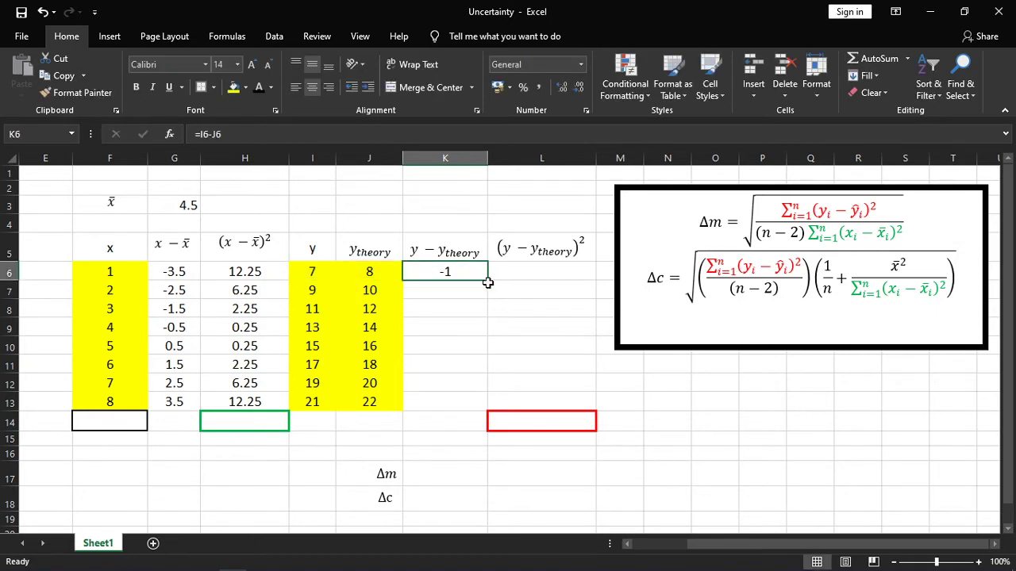
drag(487, 283, 462, 405)
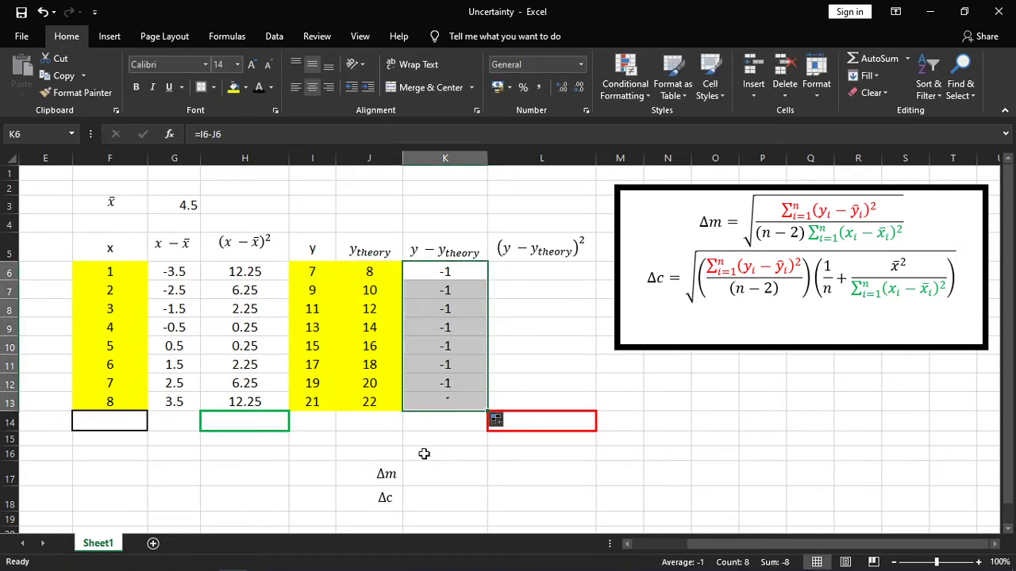
Enter =K6^2 in L6 to square the y residual, and fill the formula down through L13.
click(553, 268)
text(=)
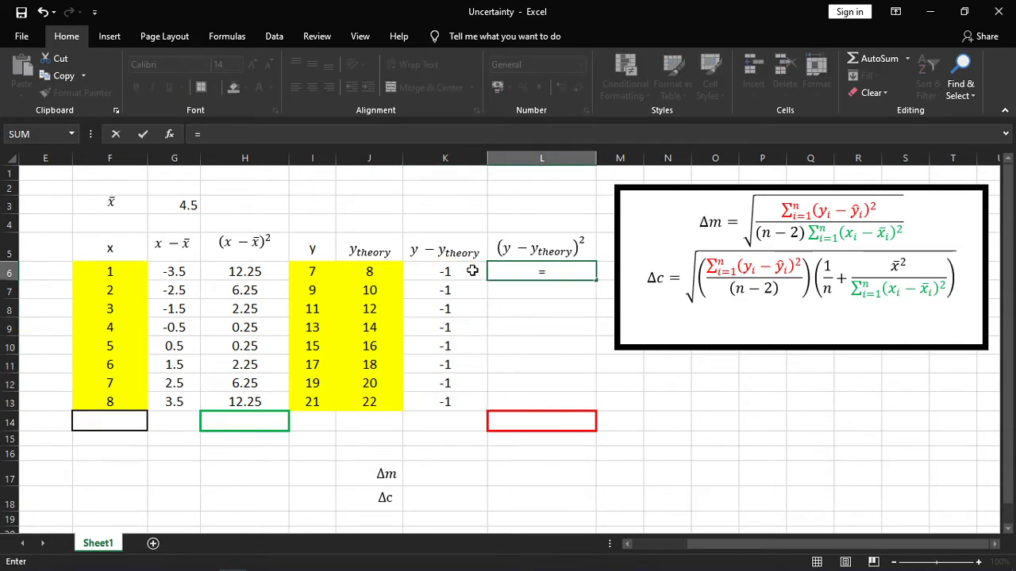
click(467, 268)
text(^)
key(Return)
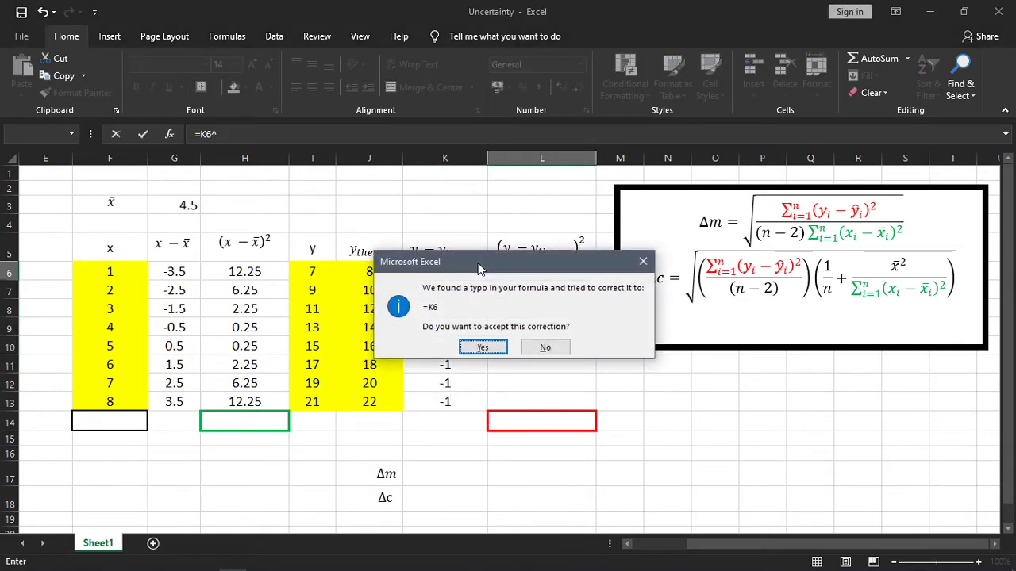
click(545, 347)
click(533, 344)
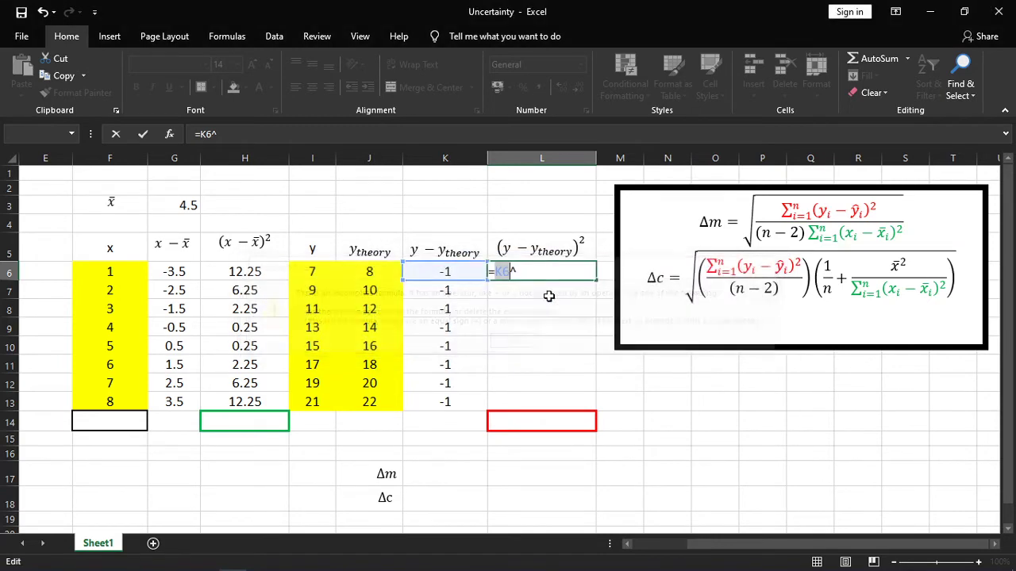
text(2)
key(Return)
click(546, 270)
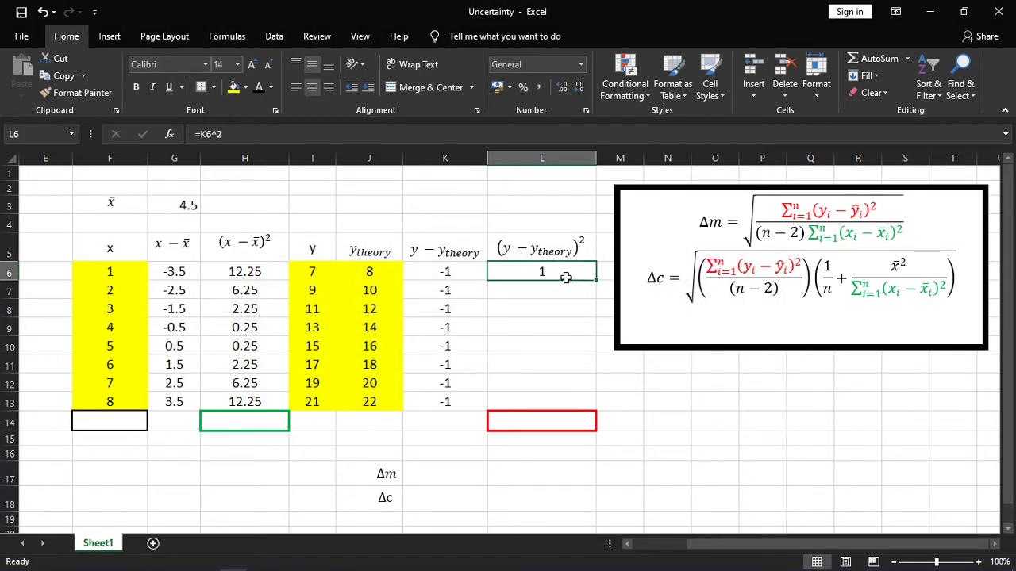
drag(596, 280, 548, 400)
click(705, 421)
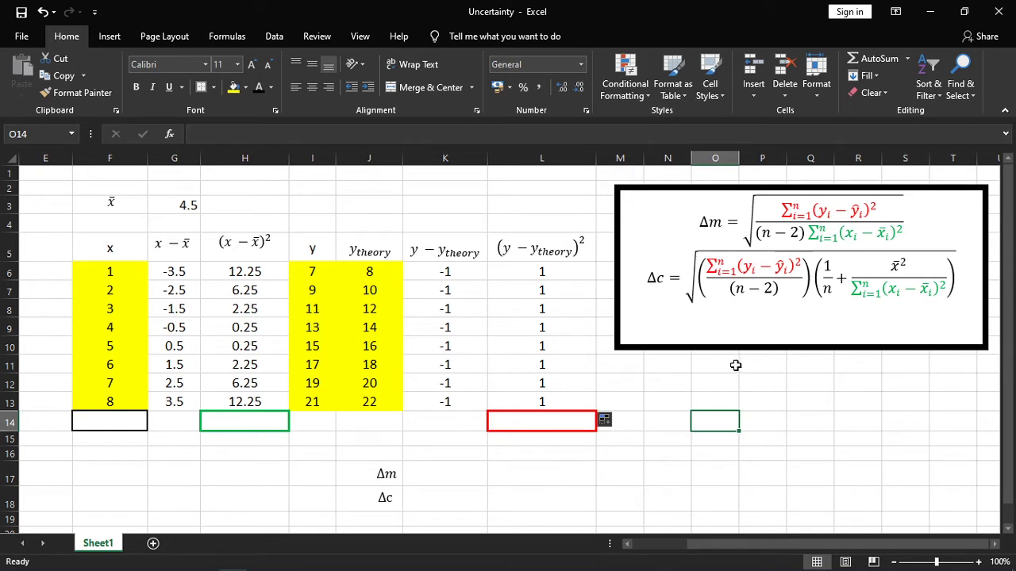
Examine the Δm and Δc equations, matching the red sum to L14, the green sum to H14 and the mean of x to G3.
click(782, 210)
drag(701, 223, 880, 226)
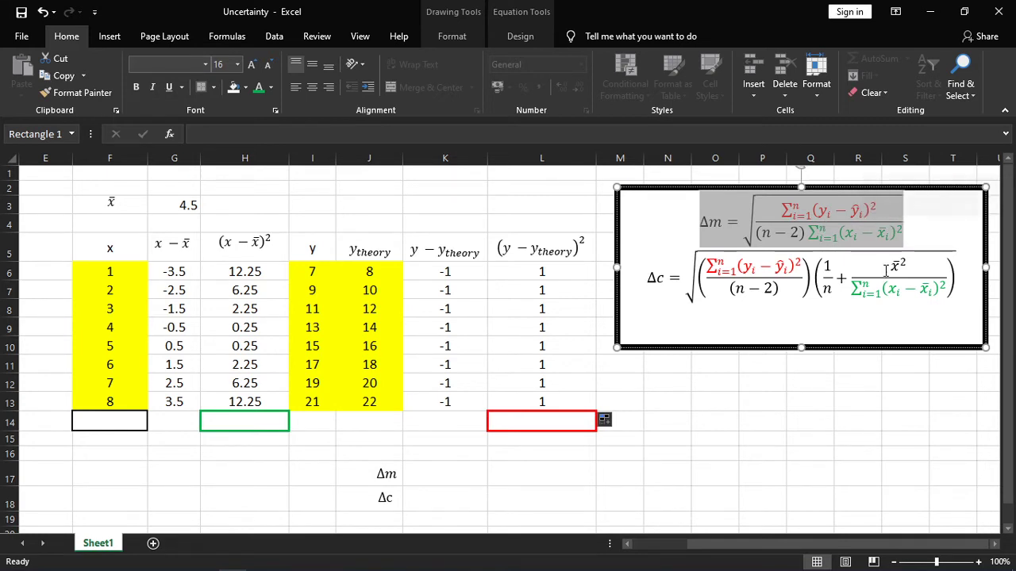
click(925, 226)
drag(790, 210, 881, 213)
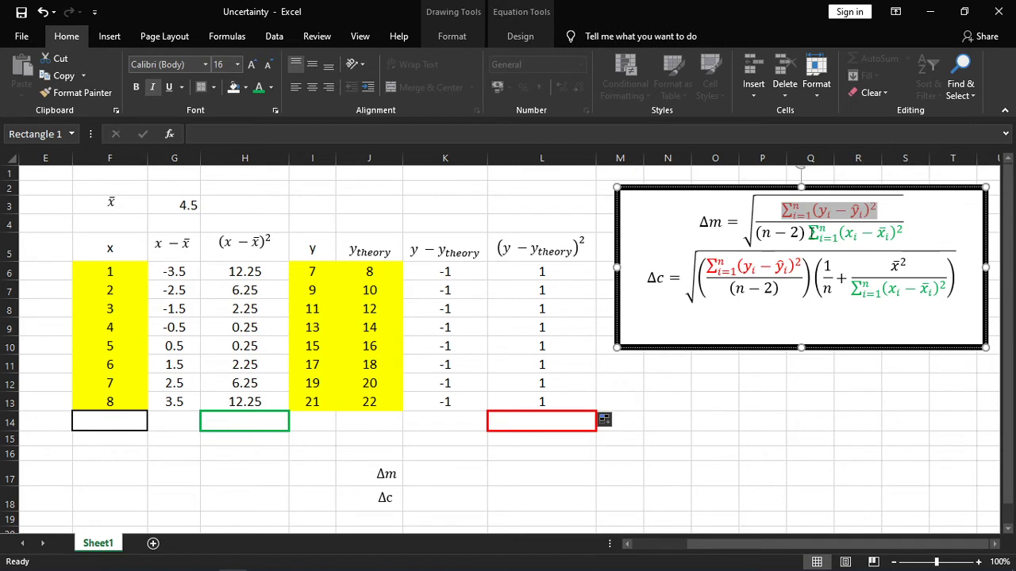
click(576, 422)
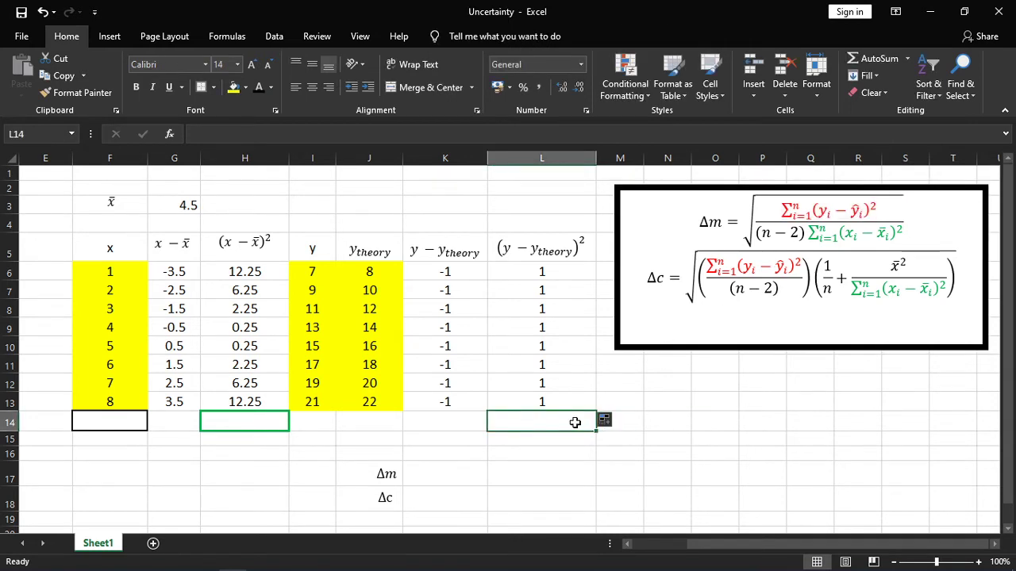
drag(812, 232, 894, 232)
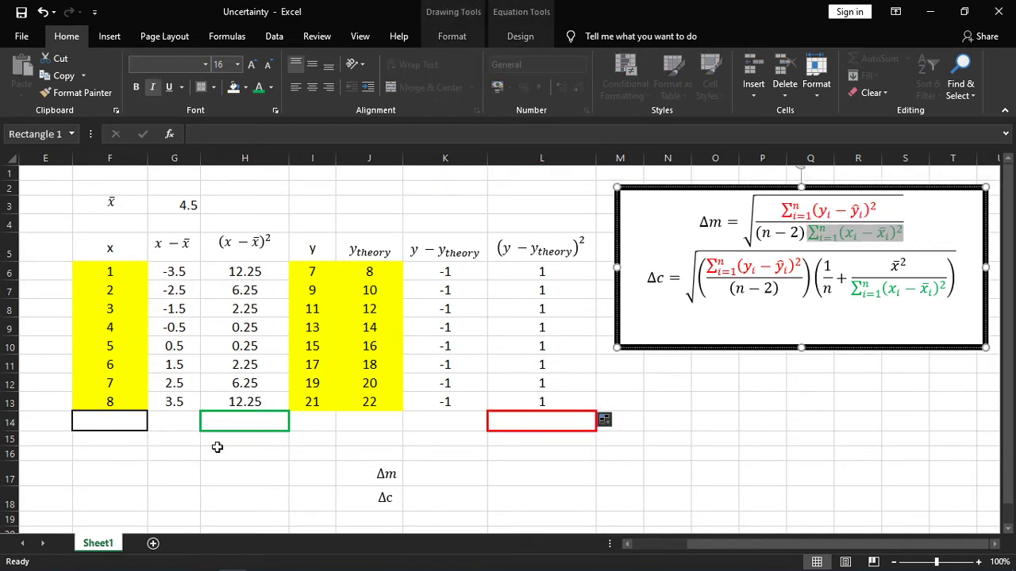
click(253, 423)
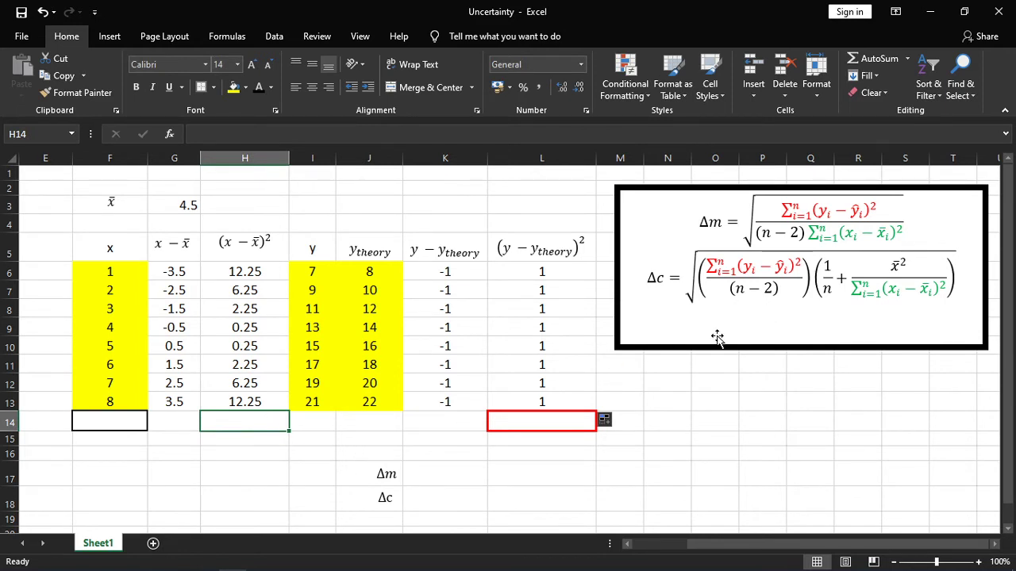
click(894, 265)
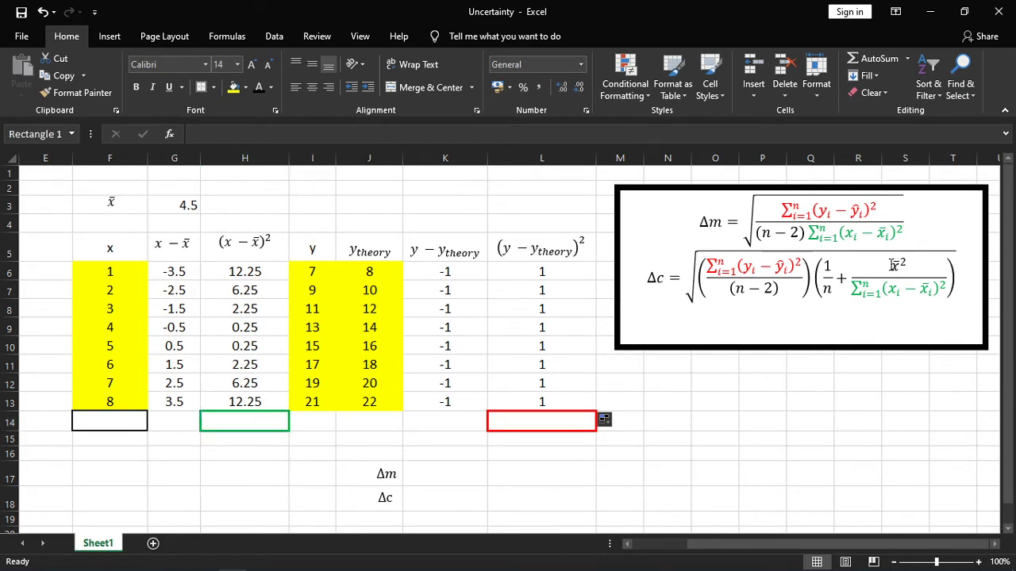
click(186, 203)
click(427, 474)
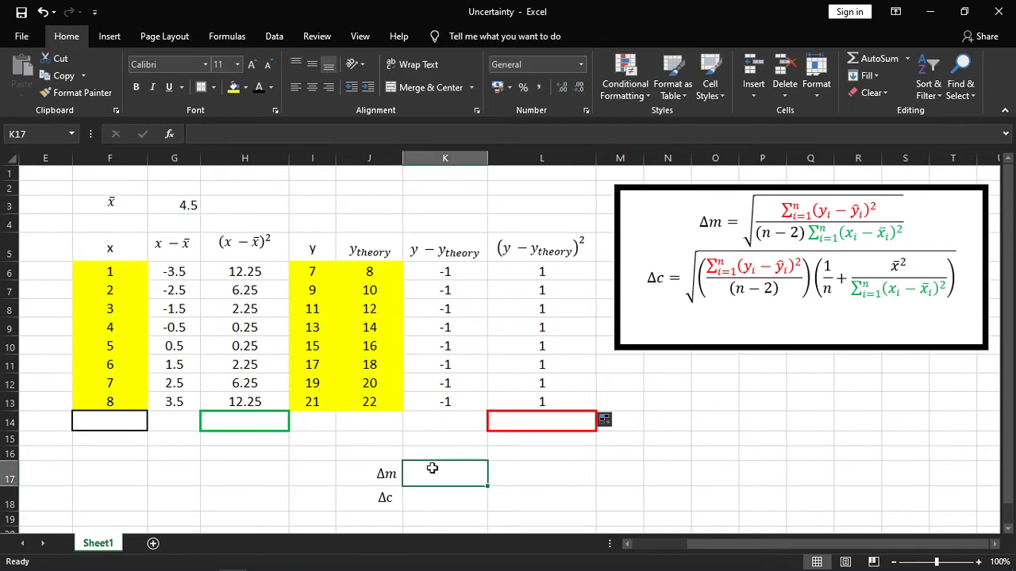
Total the x values in the black-bordered cell F14 with =SUM(F6:F13).
click(137, 421)
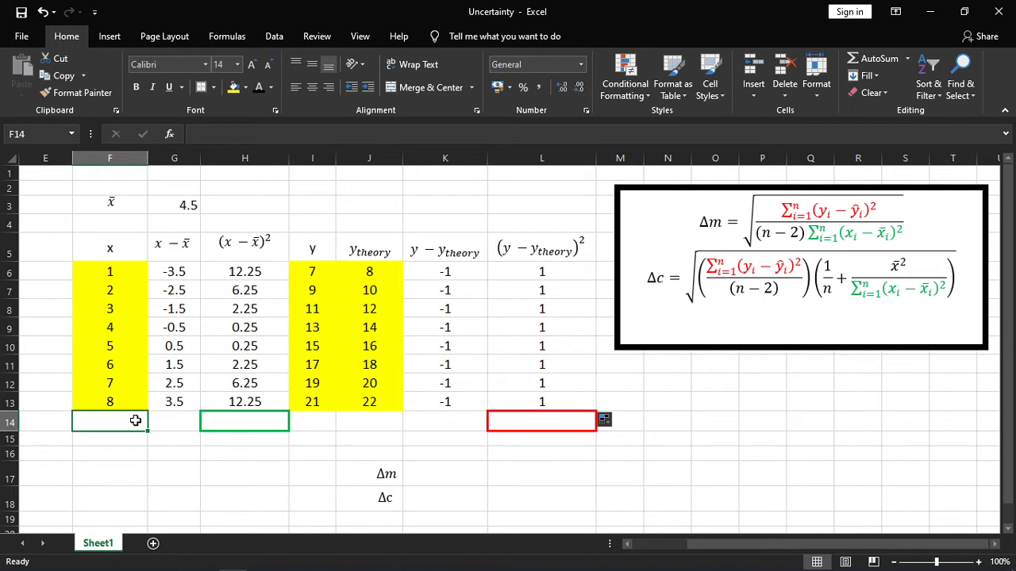
text(=sum()
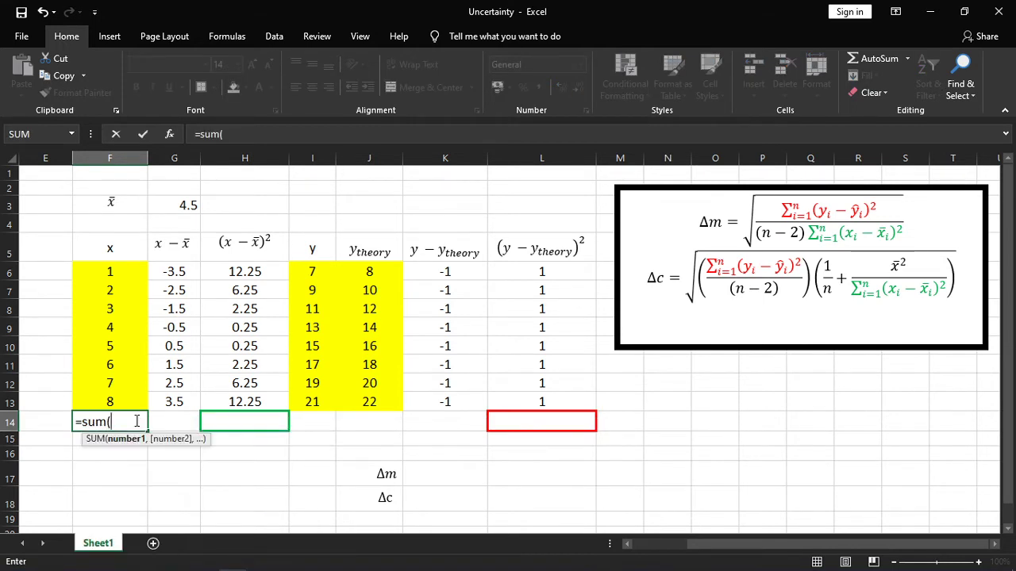
drag(131, 274, 140, 403)
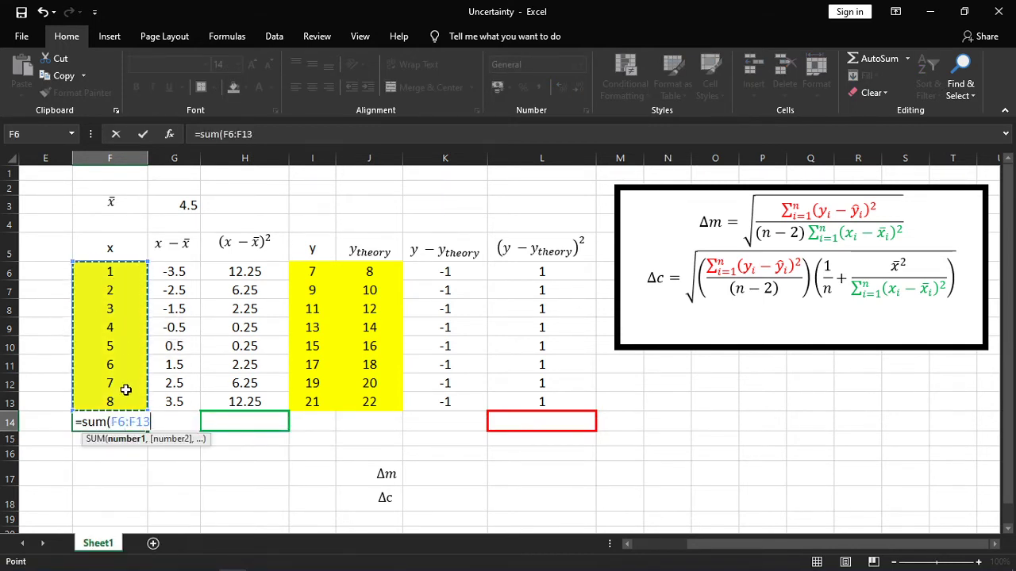
text())
key(Return)
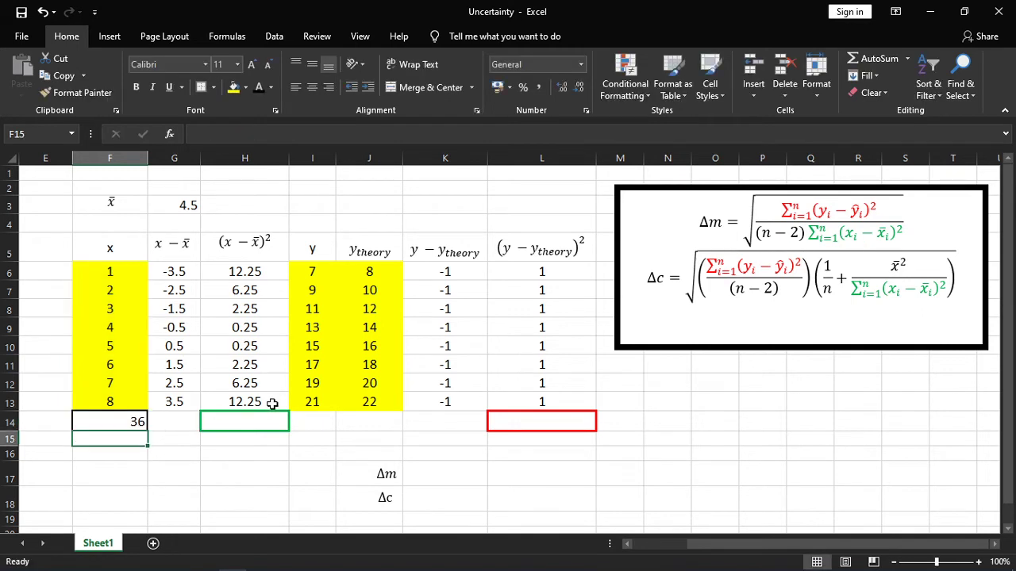
Total the squared x deviations in the green-bordered cell H14 with =SUM(H6:H13).
click(269, 418)
text(=)
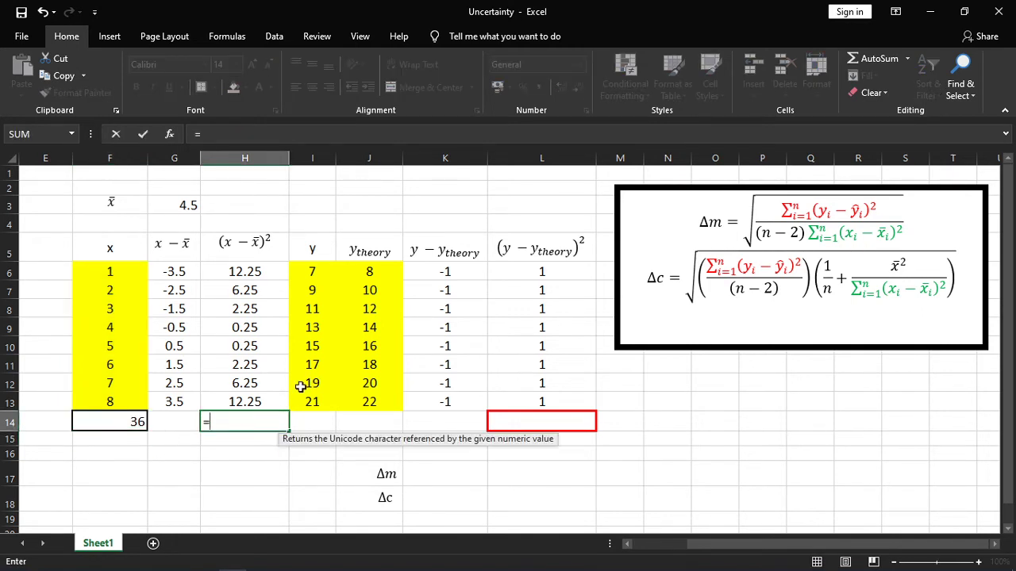
text(usum)
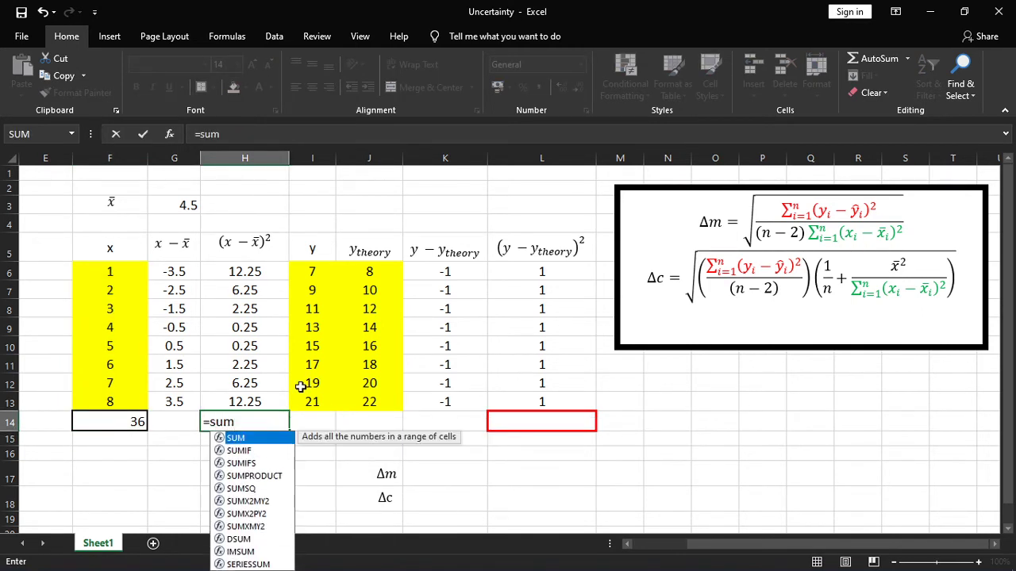
text(()
drag(274, 272, 275, 392)
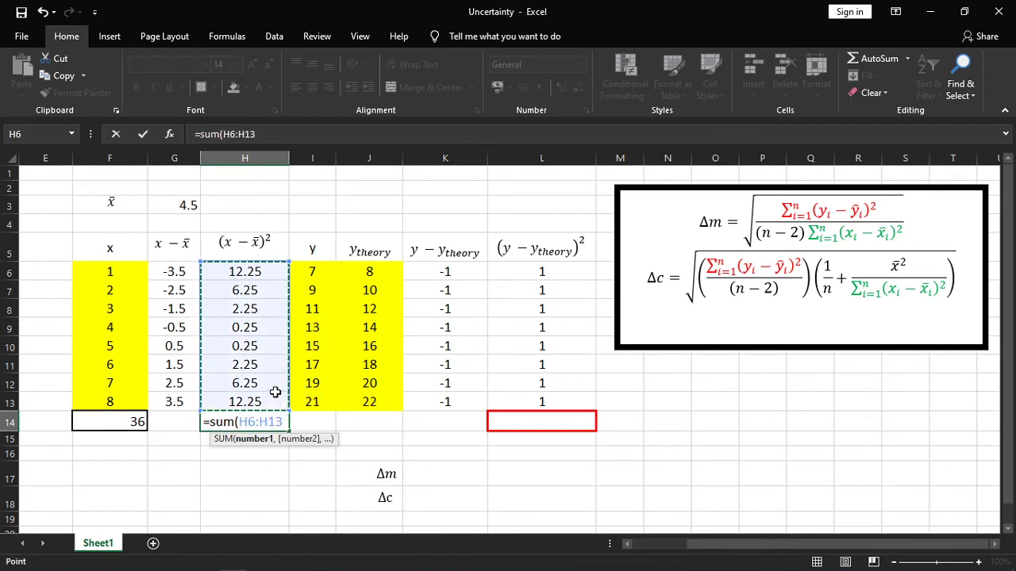
key(Return)
Total the squared y residuals in the red-bordered cell L14 with =SUM(L6:L13).
click(508, 420)
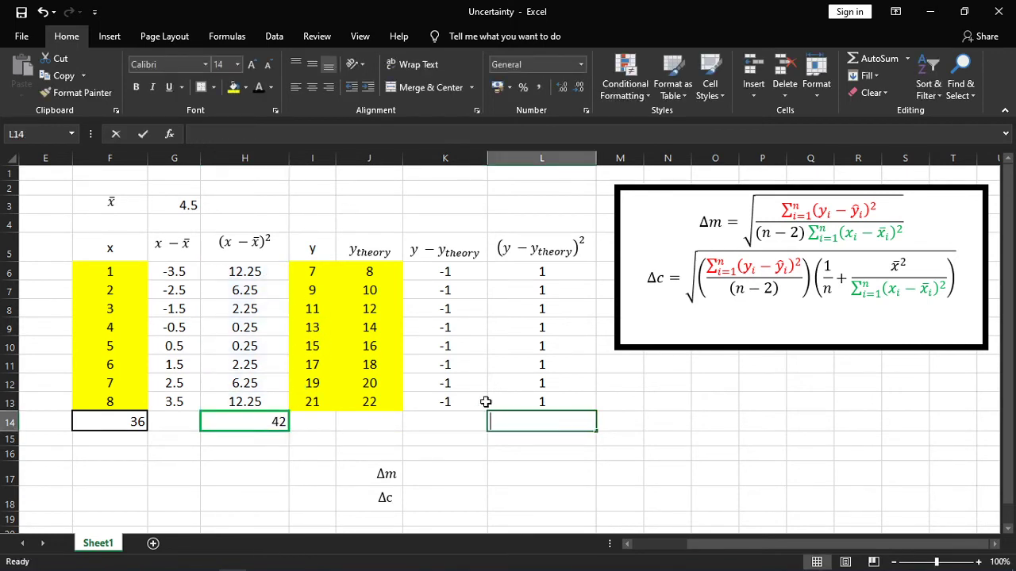
text(=sum()
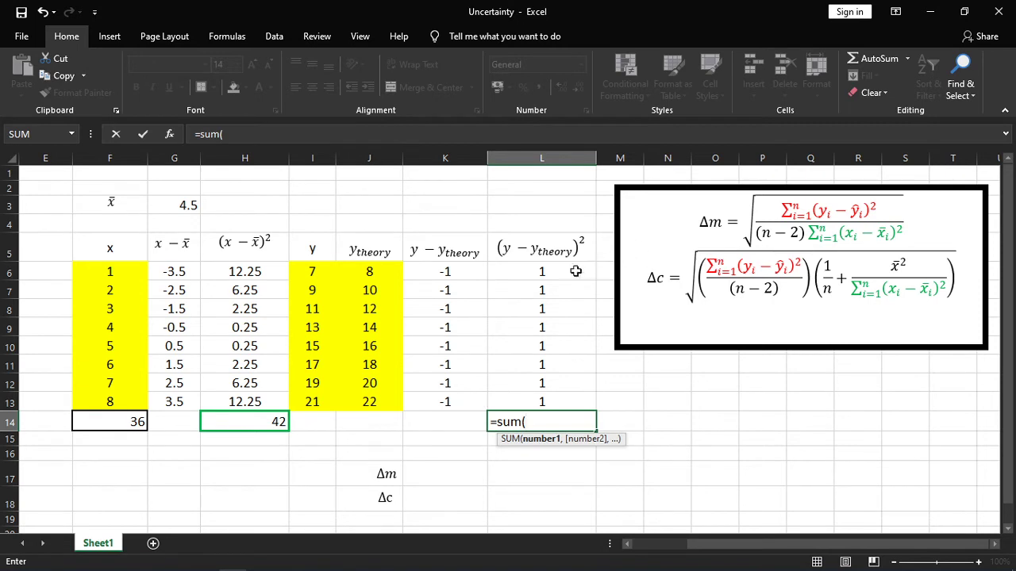
drag(575, 272, 584, 374)
text())
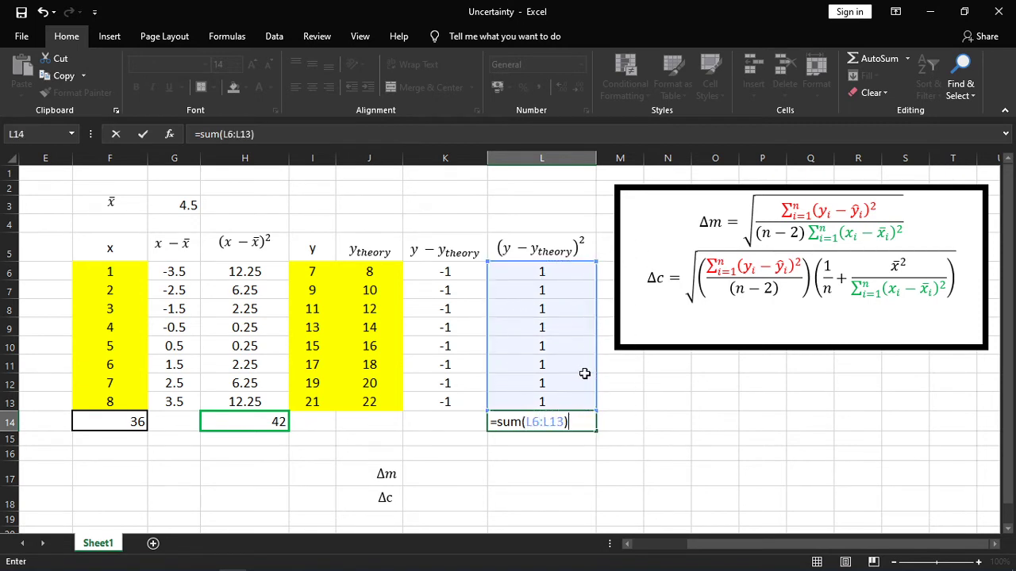
key(Return)
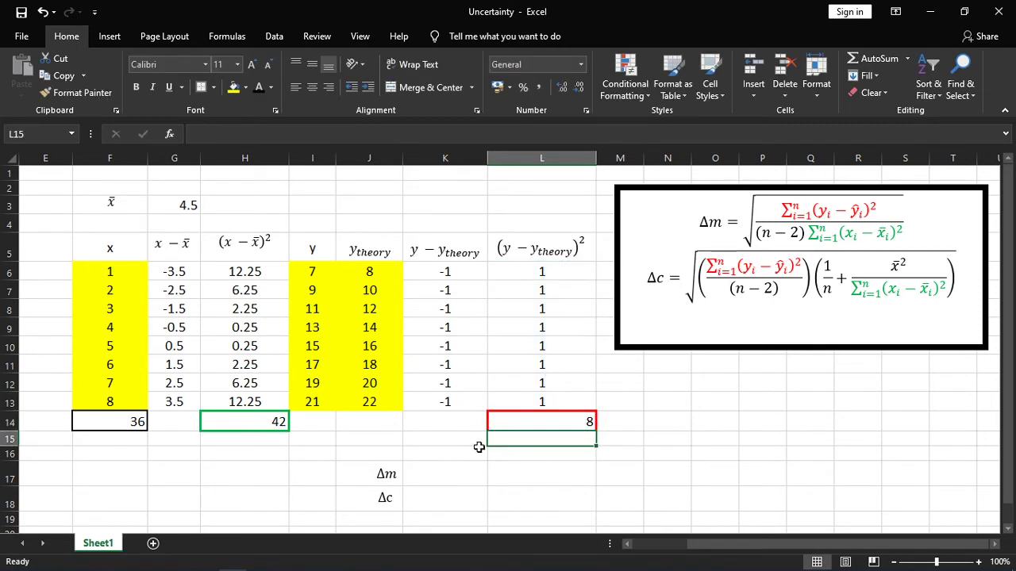
Calculate Δm in cell K17 with the formula =SQRT((L14)/(6*H14)).
click(432, 468)
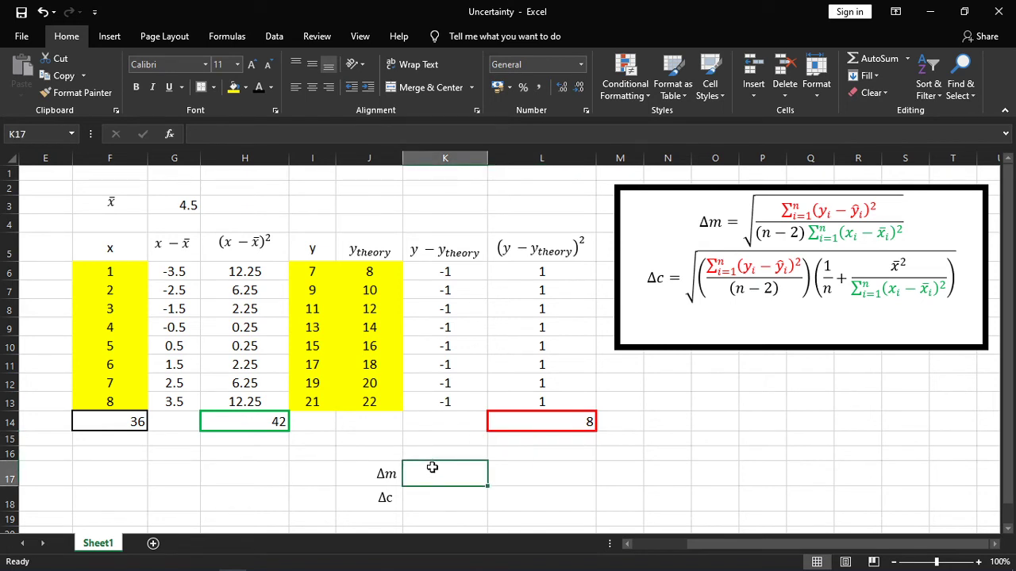
text(=)
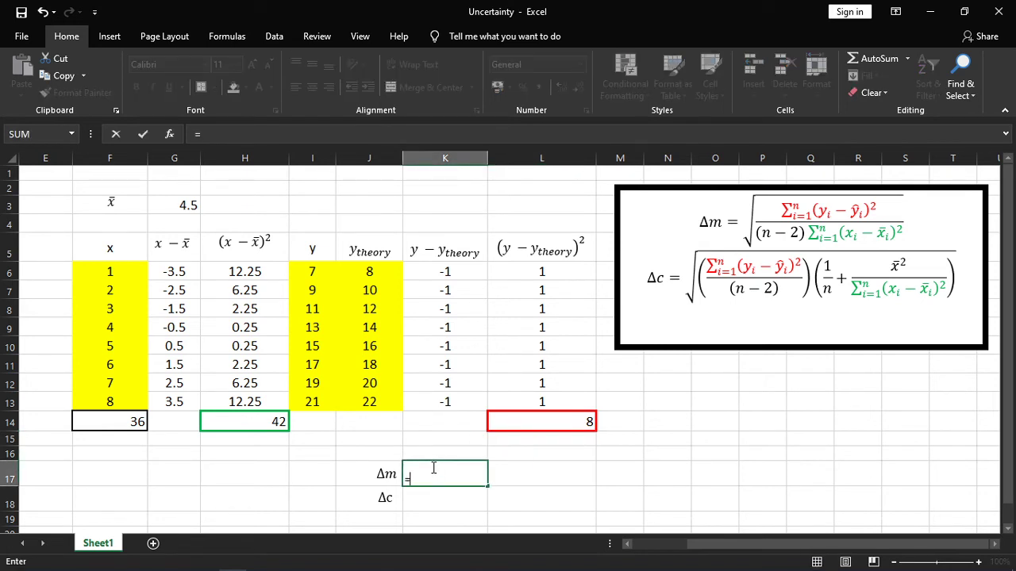
text(SQRT)
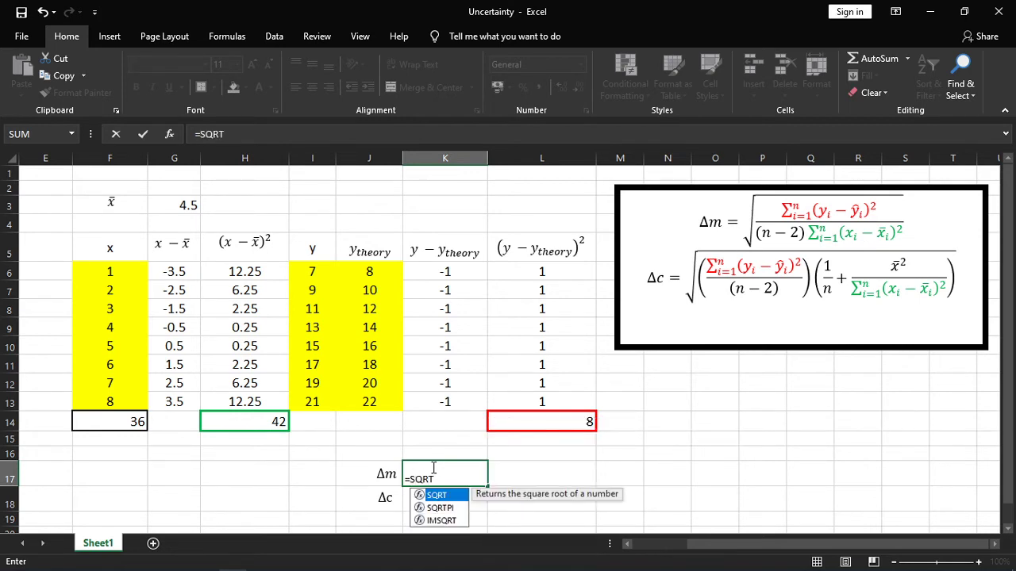
text(())
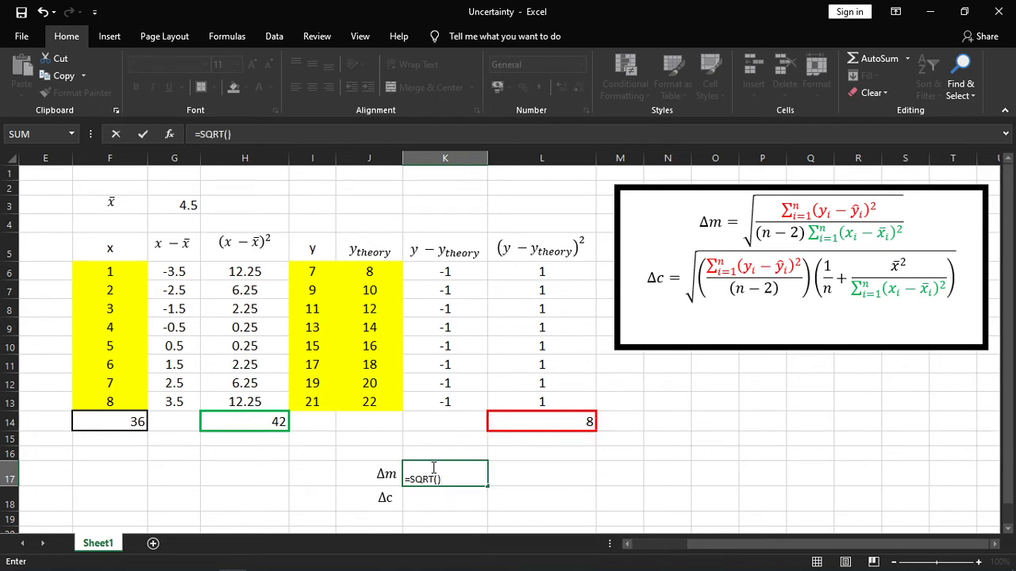
click(230, 134)
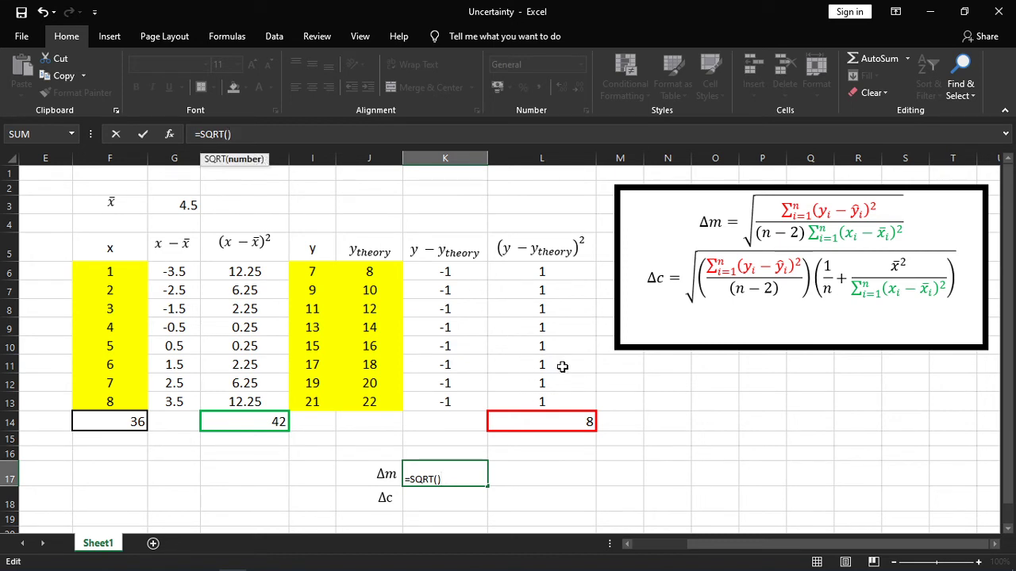
text(())
click(540, 421)
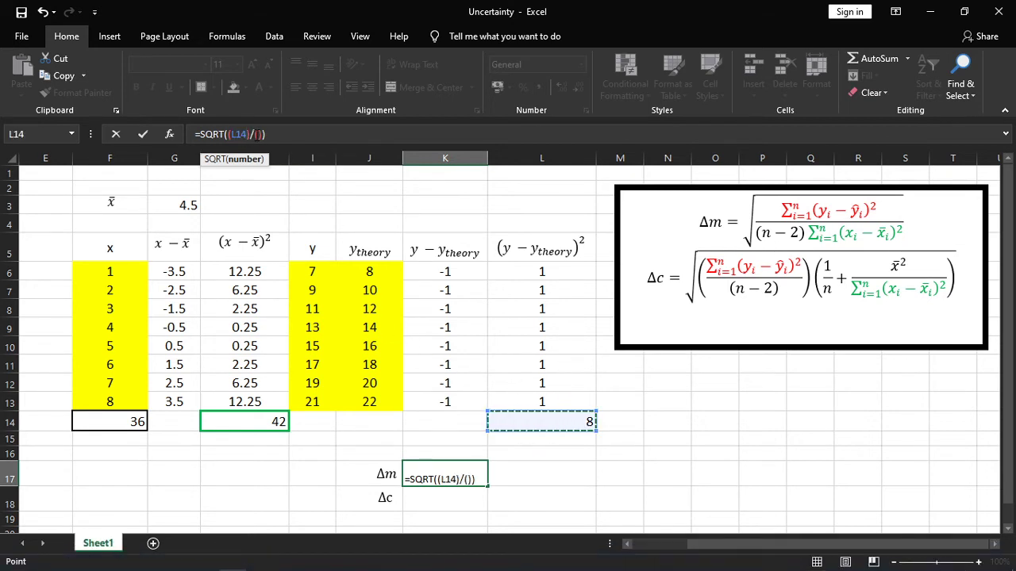
key(F2)
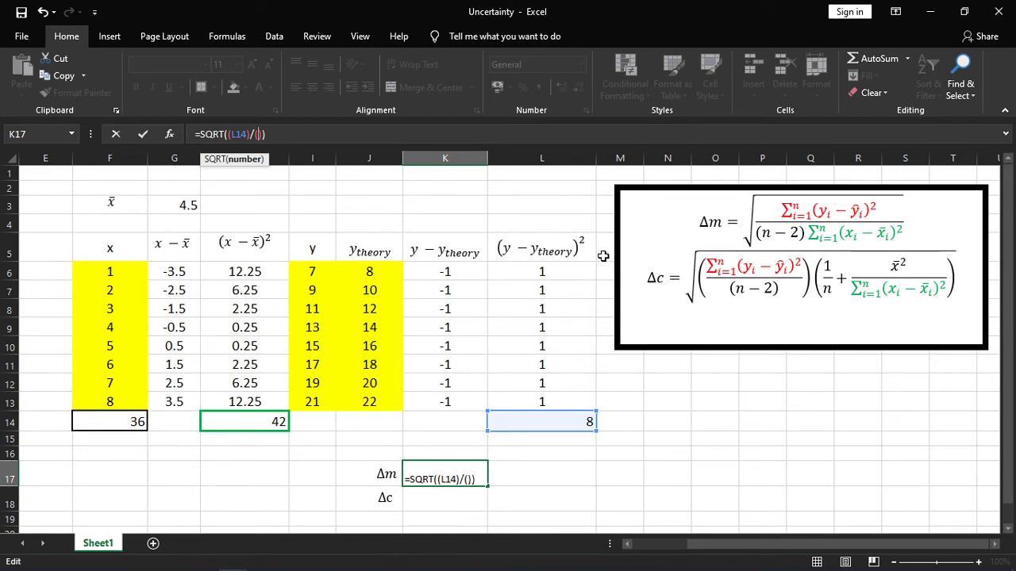
text(6*)
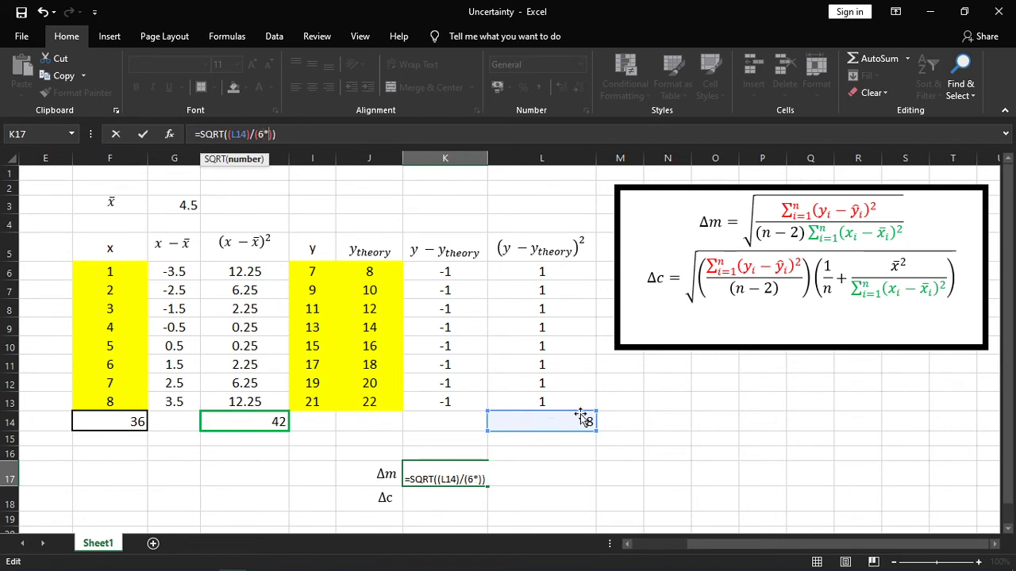
click(251, 419)
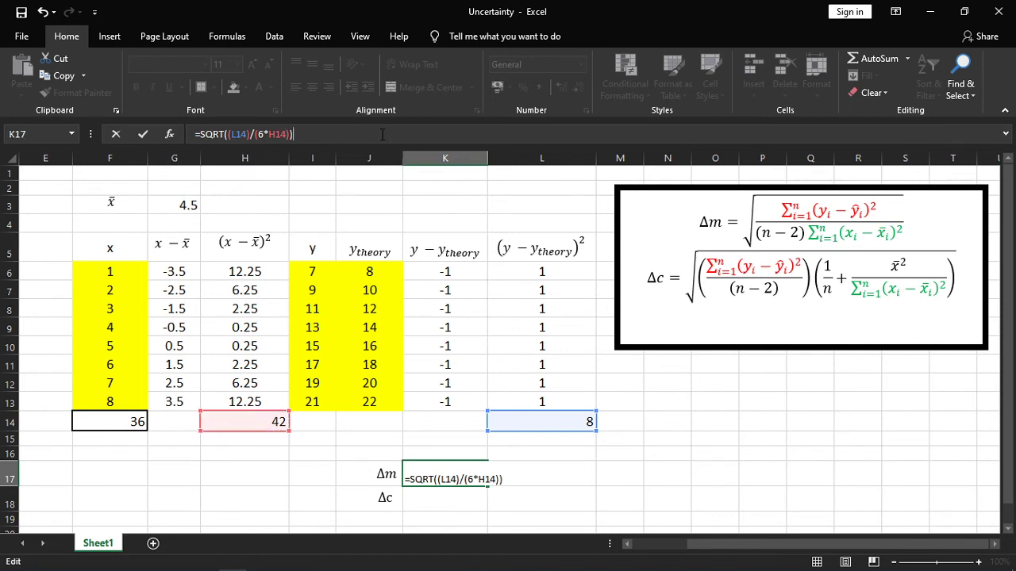
key(Return)
Set the font size of the Δm result in K17 to 16.
click(479, 468)
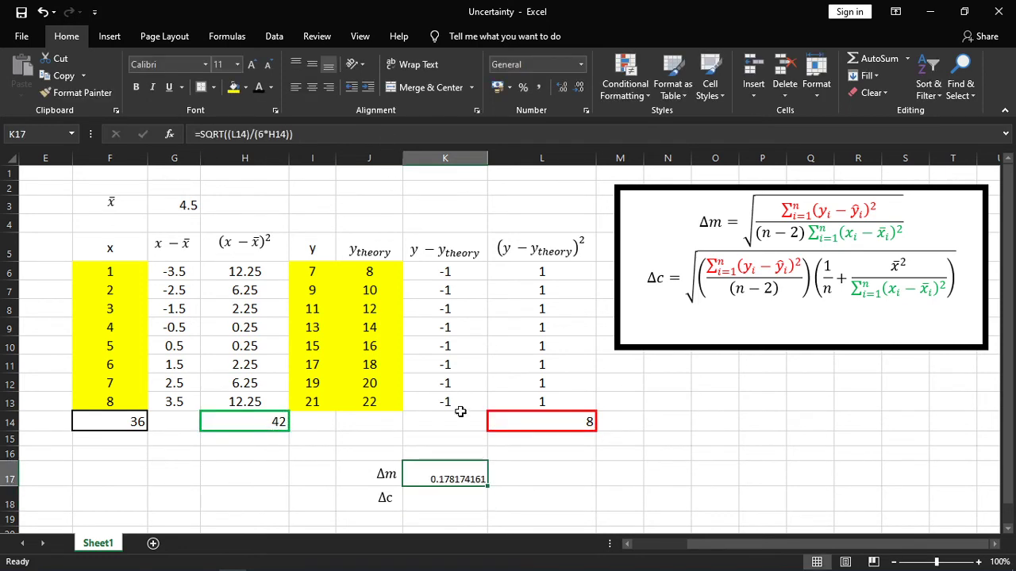
click(239, 65)
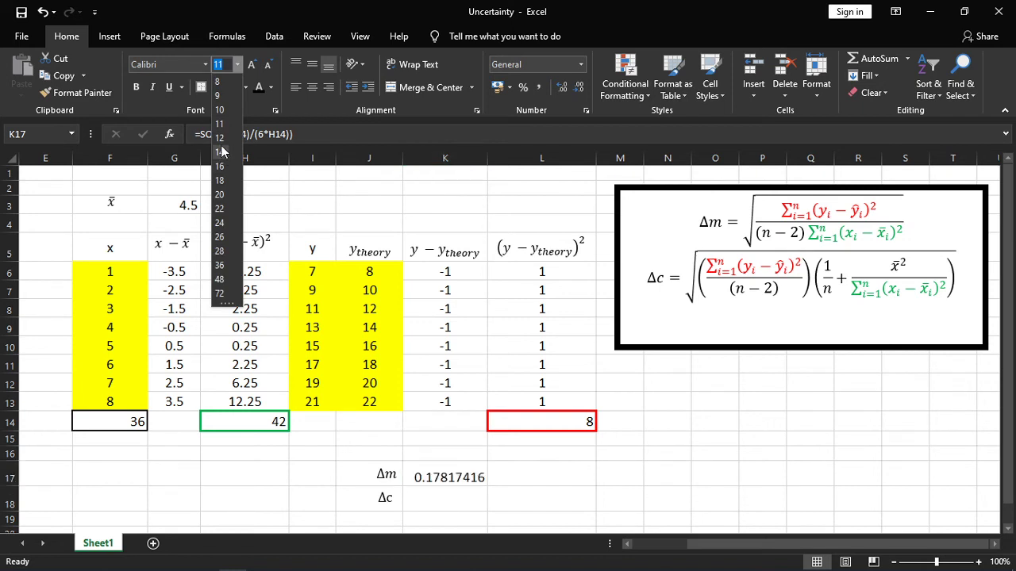
click(238, 159)
click(238, 64)
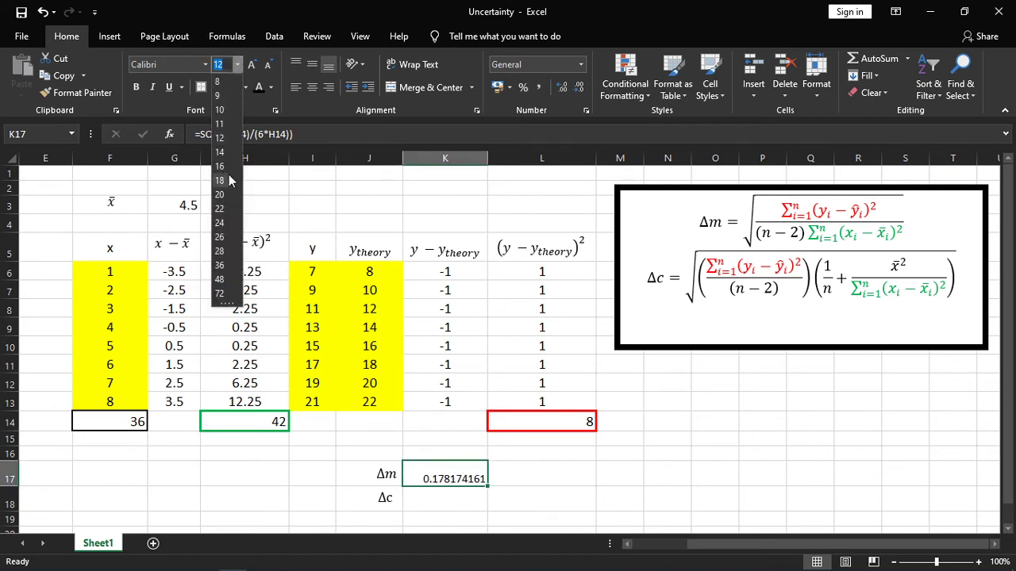
click(223, 166)
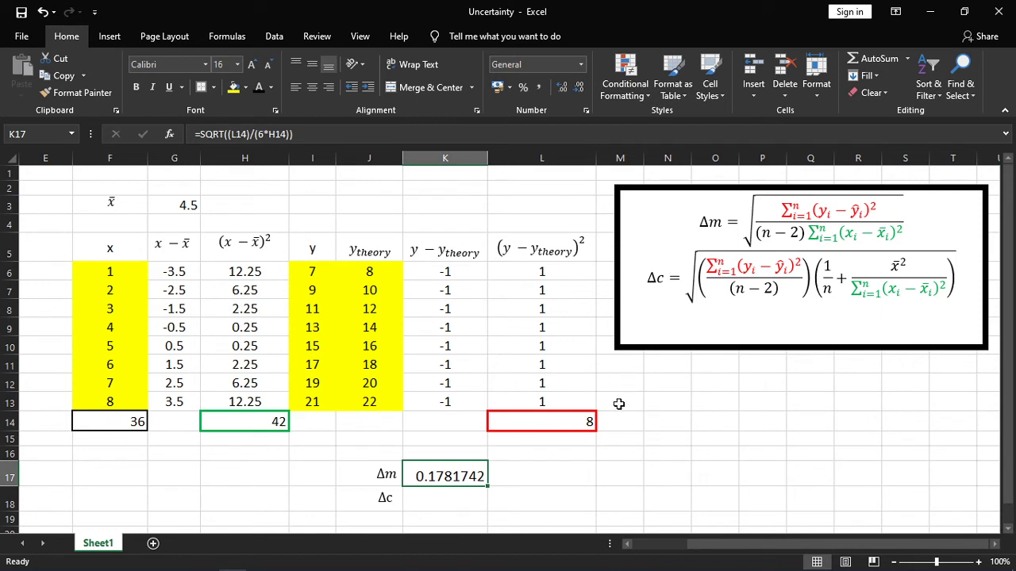
Begin the Δc formula in K18 as =sqrt((L14/6)*()), leaving the second factor's brackets empty.
click(433, 500)
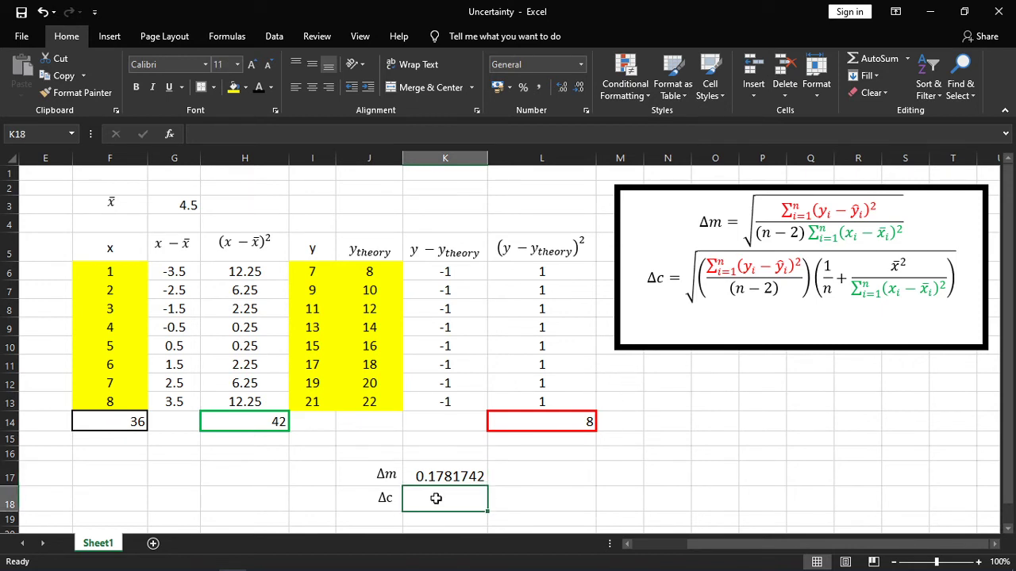
text(=)
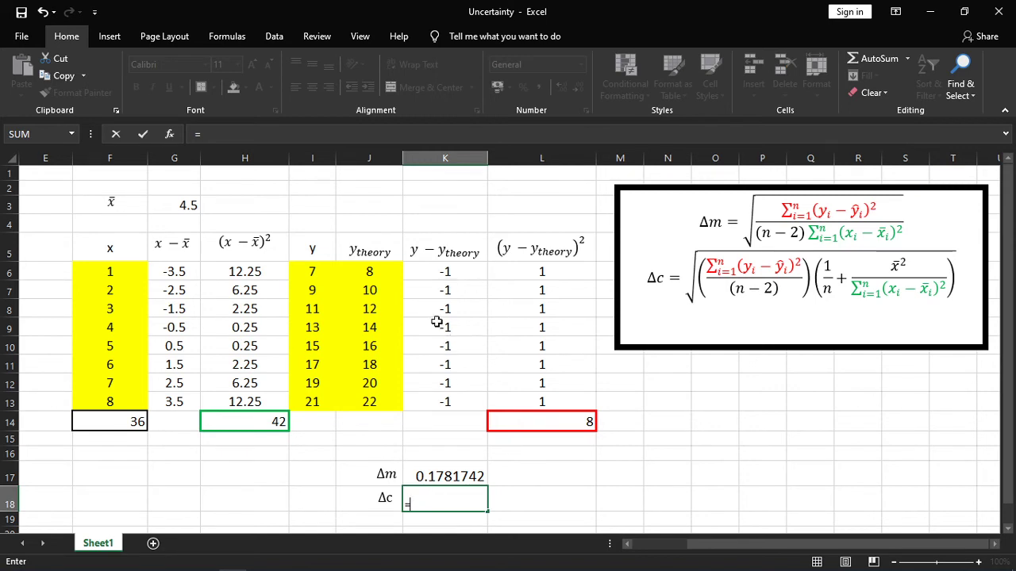
text(sqrt)
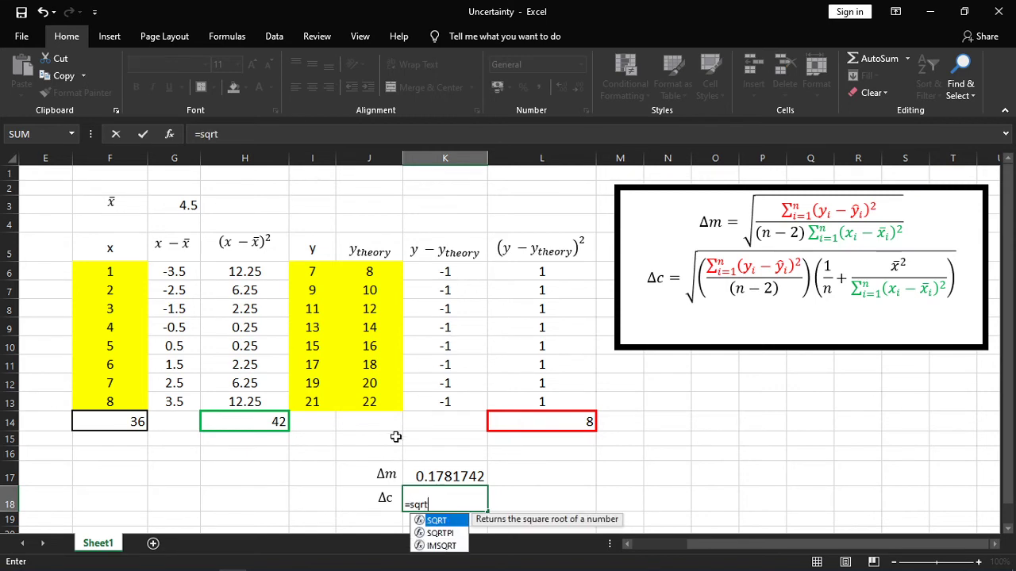
text(())
key(Return)
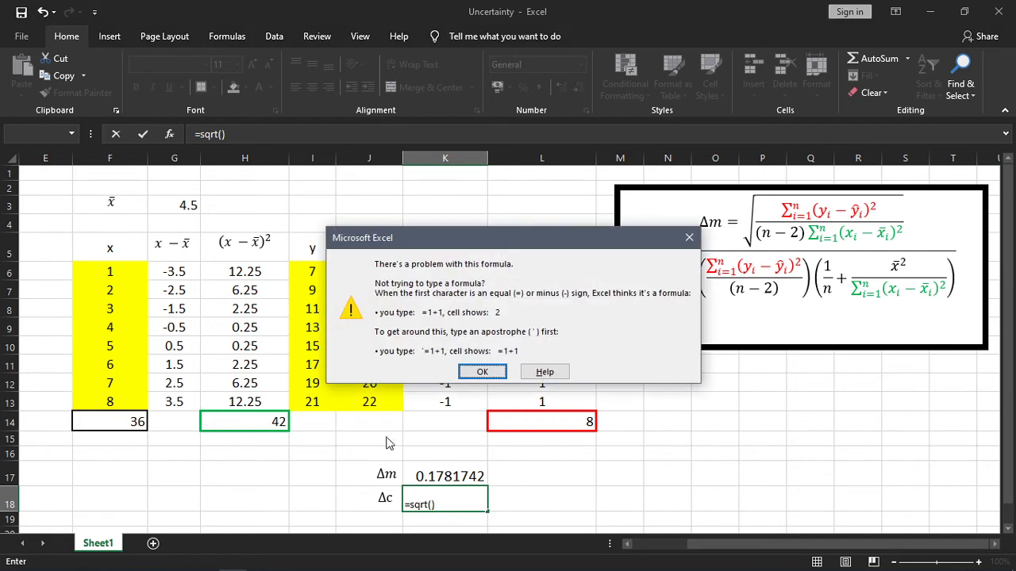
click(480, 373)
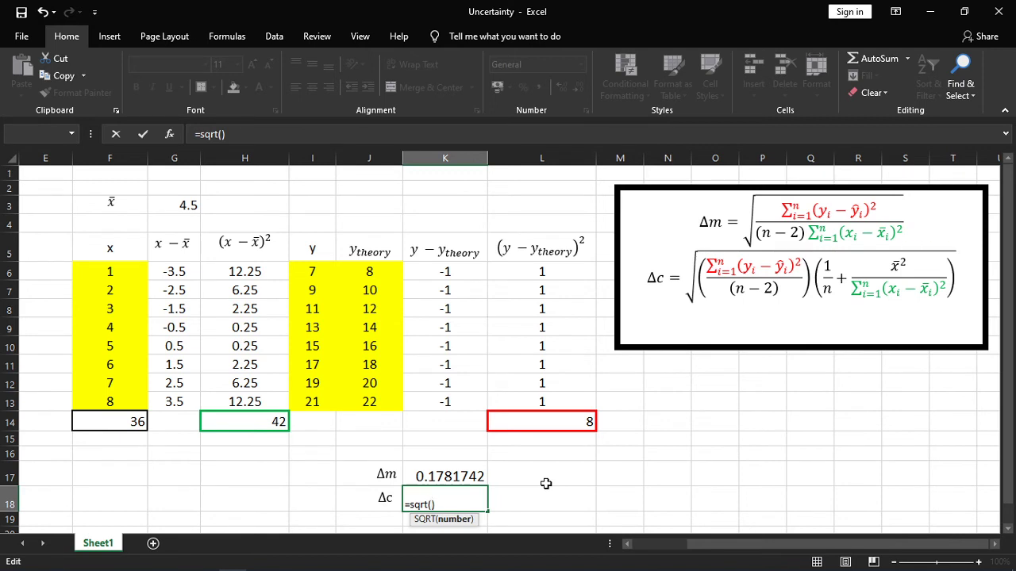
text(()*())
click(537, 421)
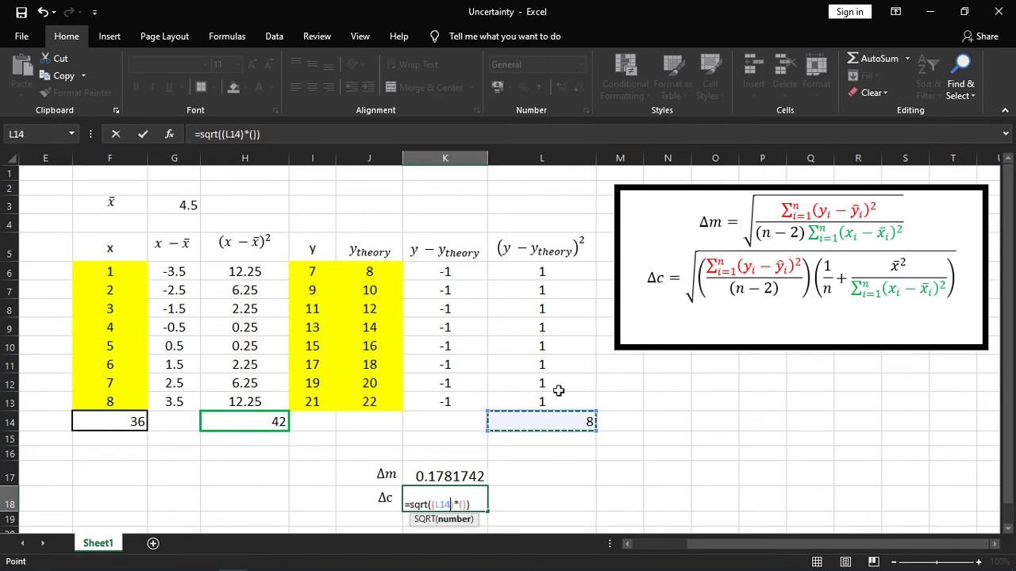
text(/6)
Fill in the second factor of the Δc formula in K18 as ((1/8)+(G3^2)/(H14)) and enter the formula.
click(473, 505)
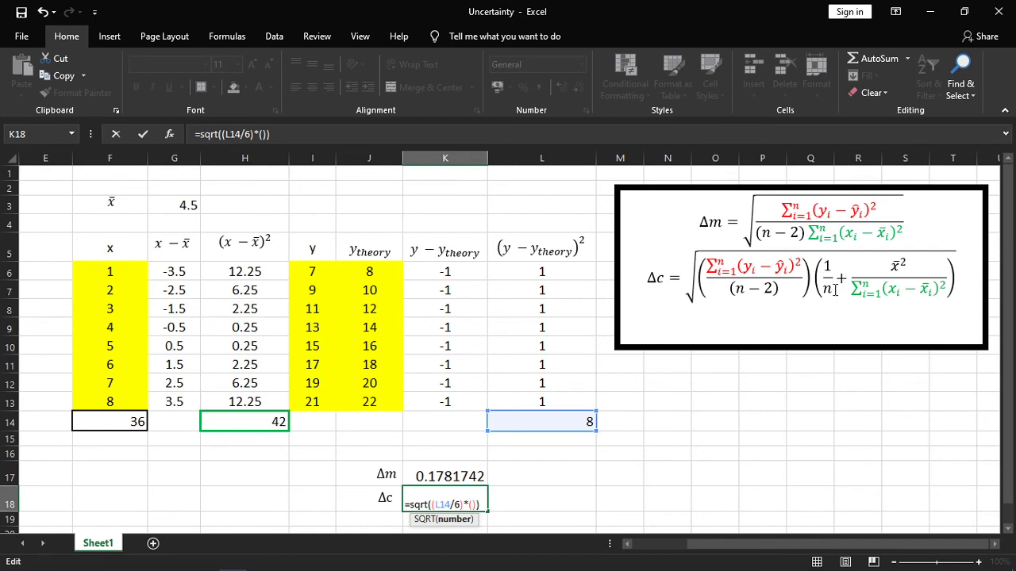
text(()1/8)
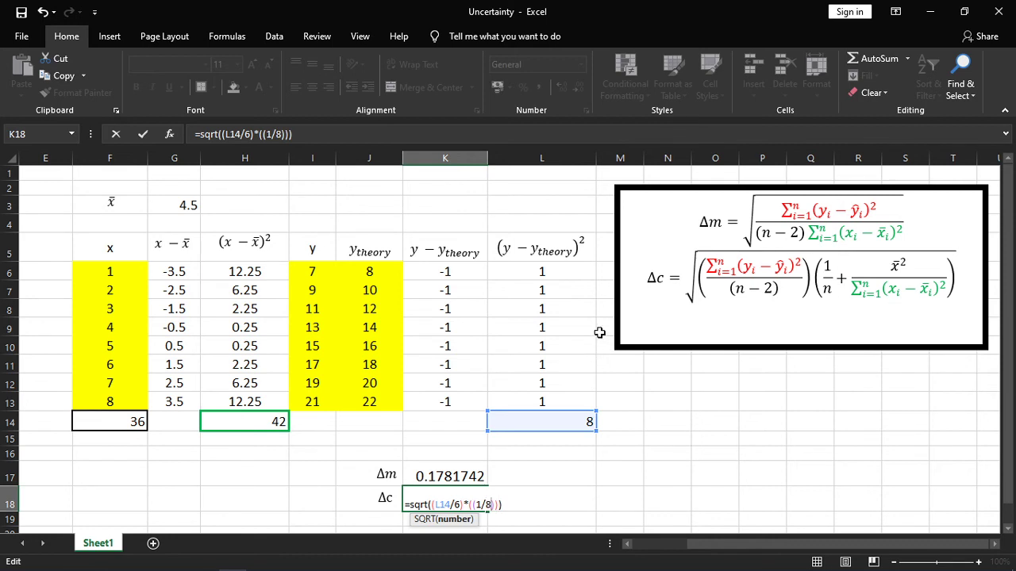
text(+())
text(/())
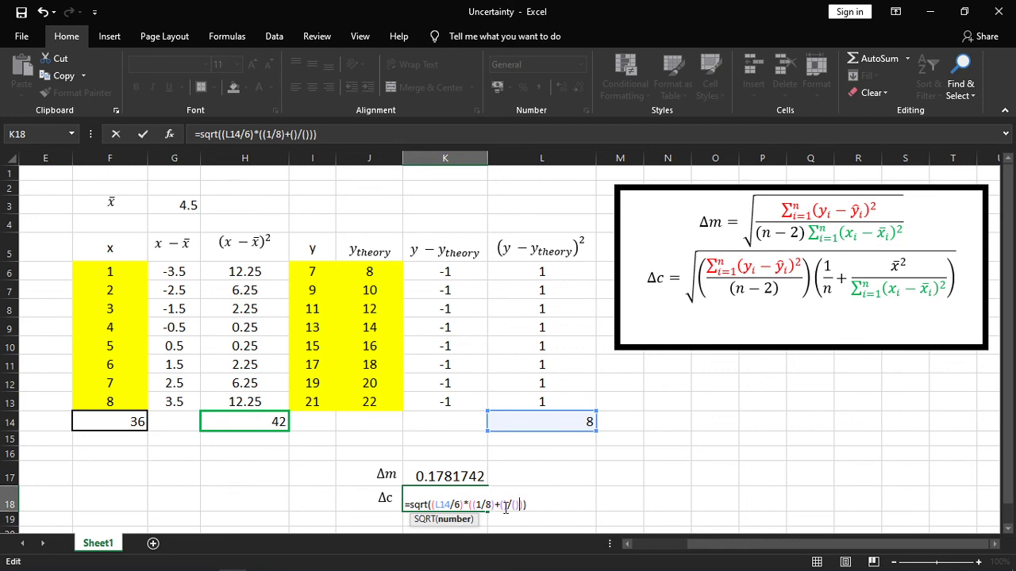
click(173, 206)
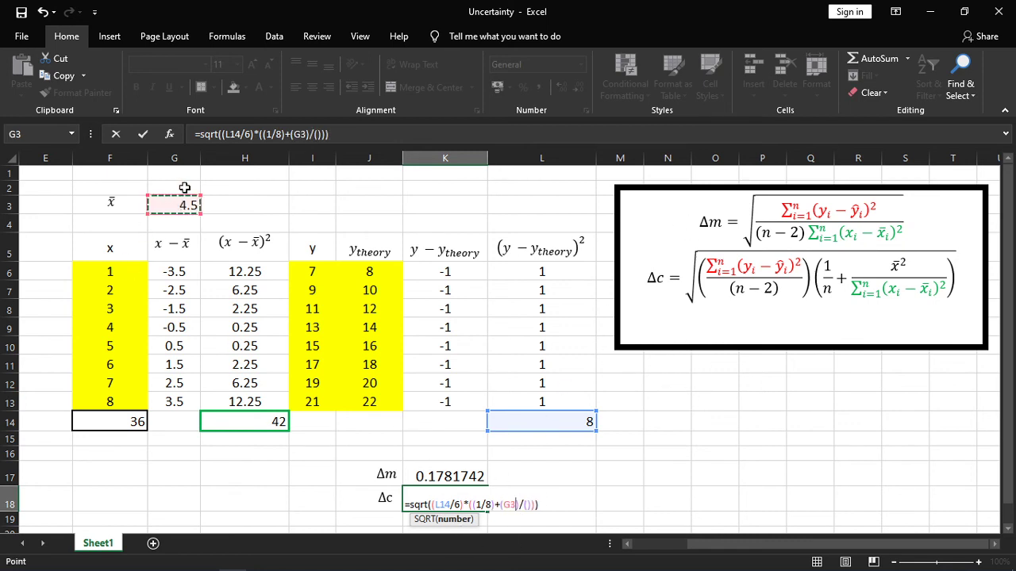
text(^)
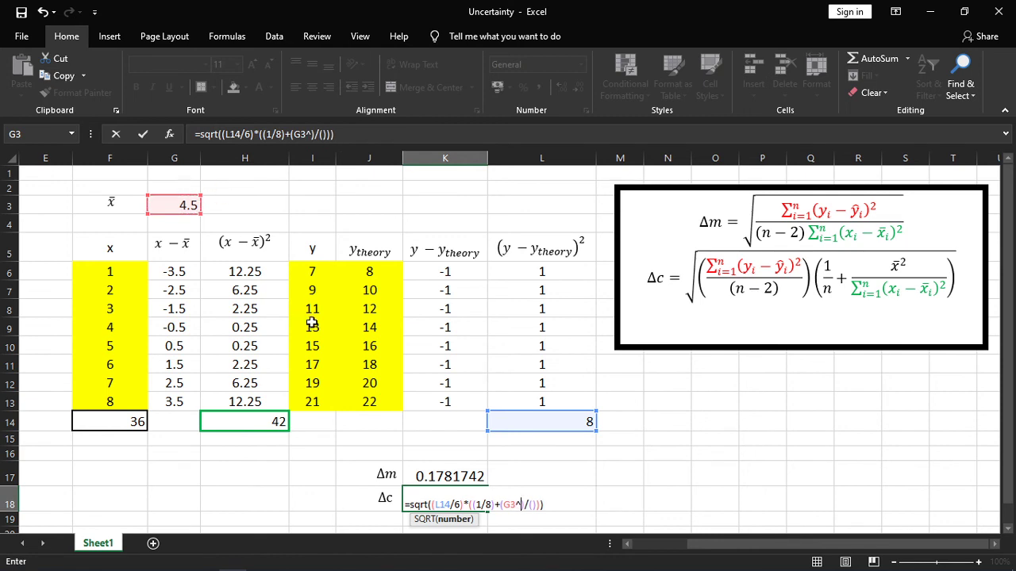
text(2)
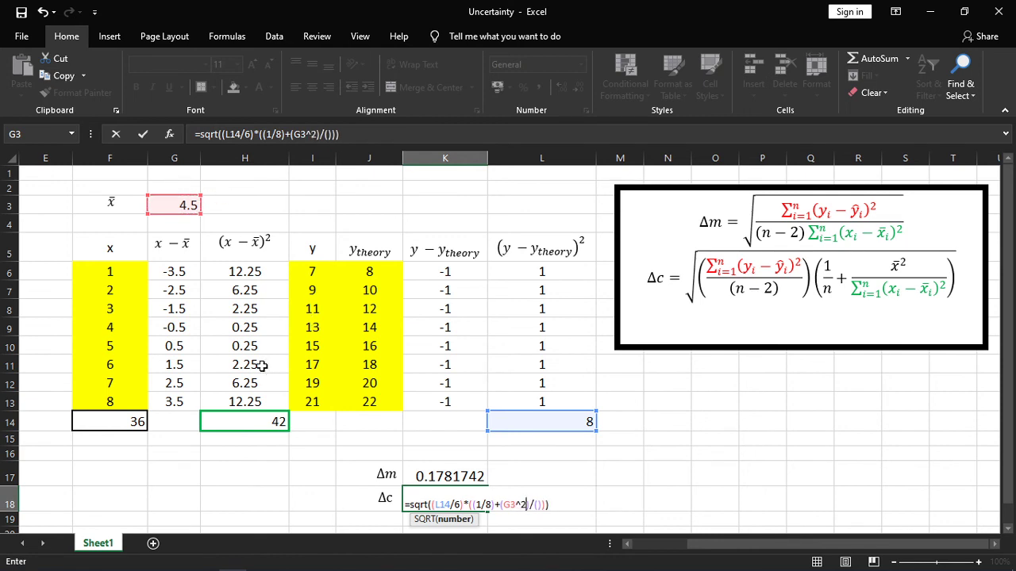
click(538, 508)
click(266, 423)
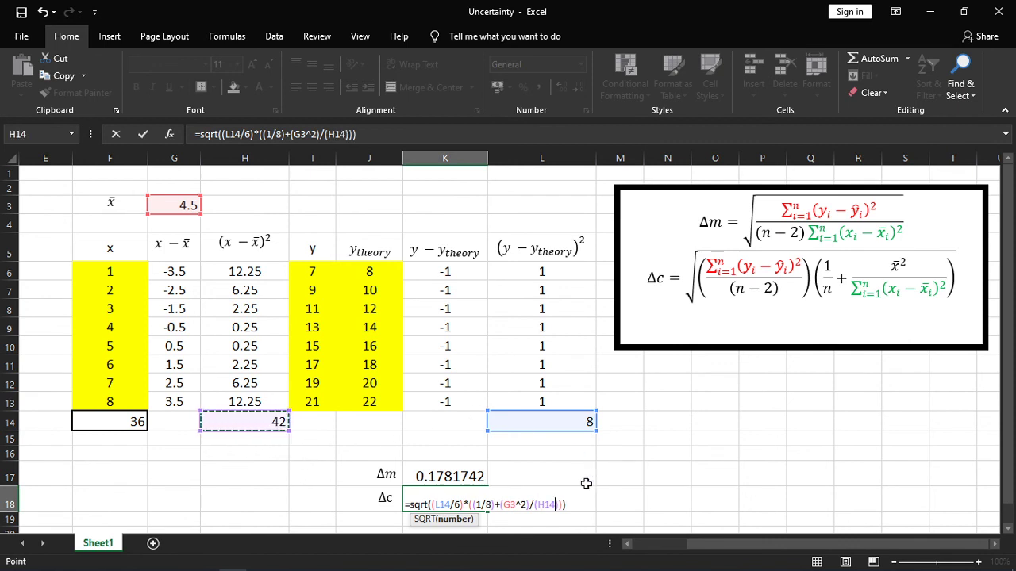
key(Return)
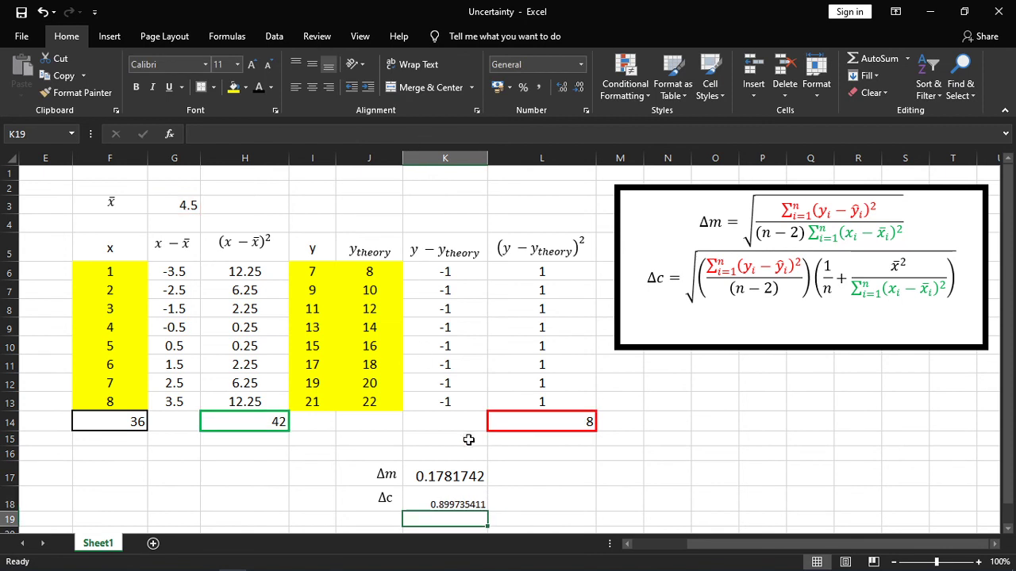
Set the font size of the Δm and Δc results in K17:K18 to 16.
click(450, 500)
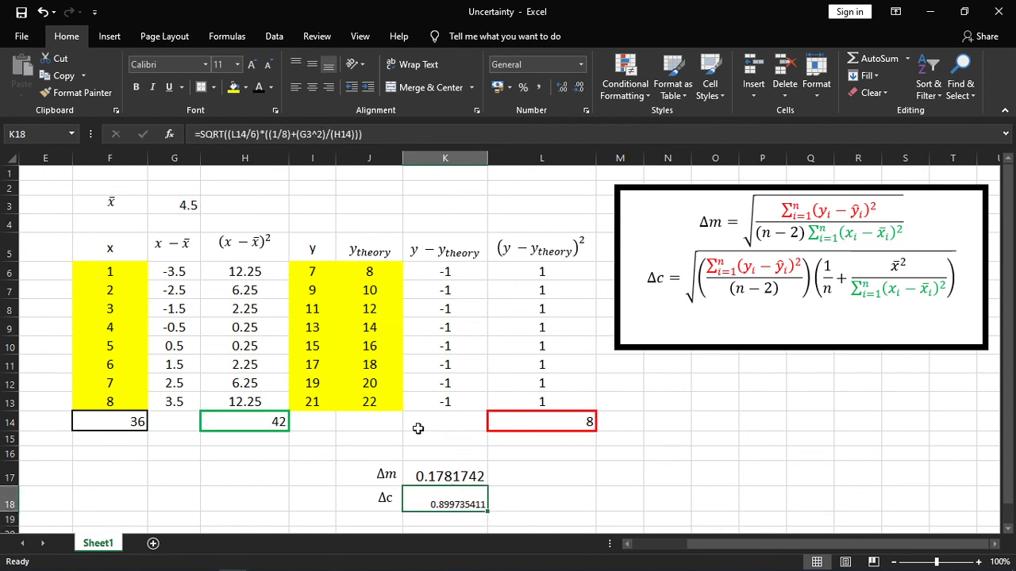
drag(437, 476, 443, 500)
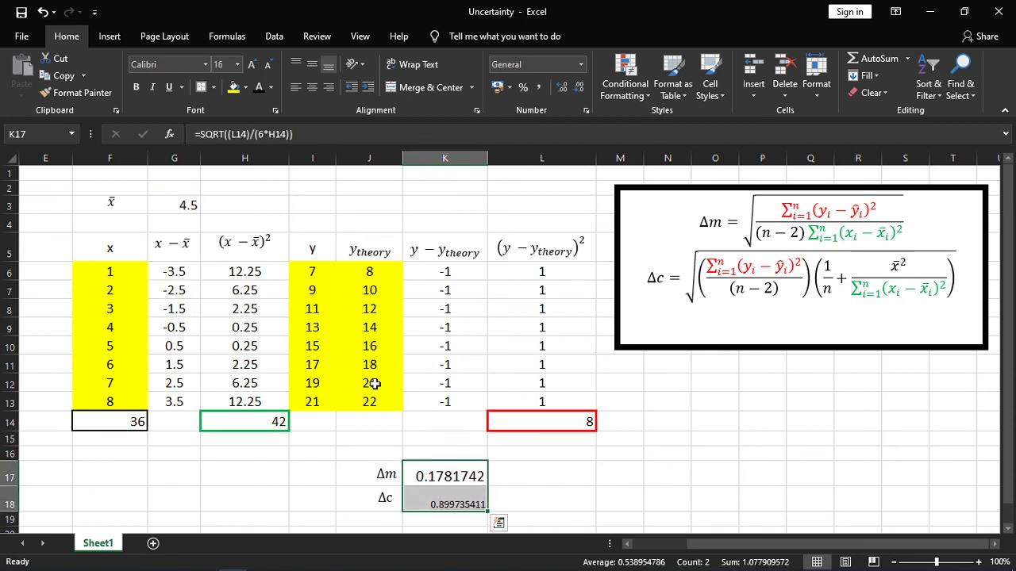
click(238, 68)
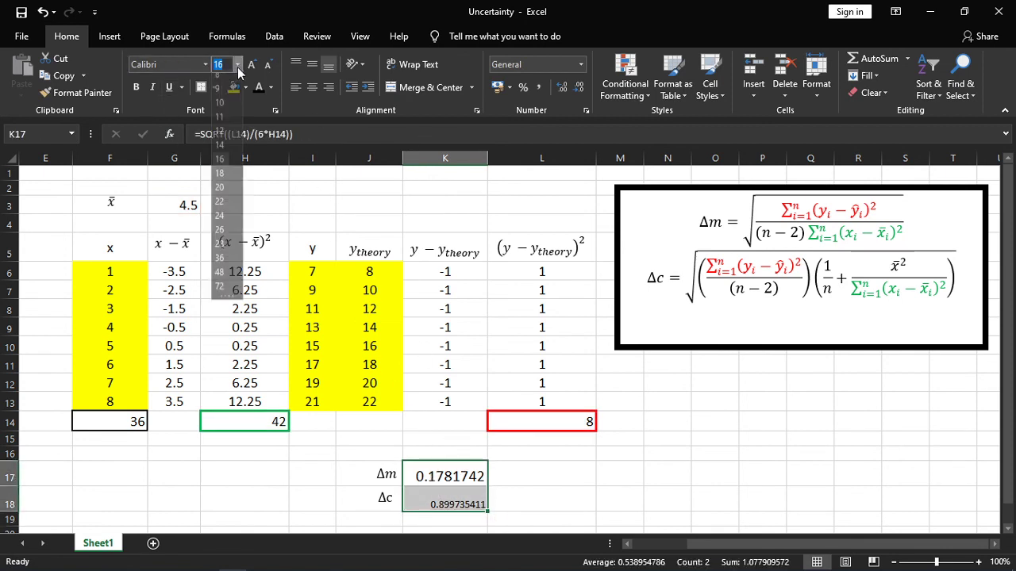
click(220, 166)
click(612, 503)
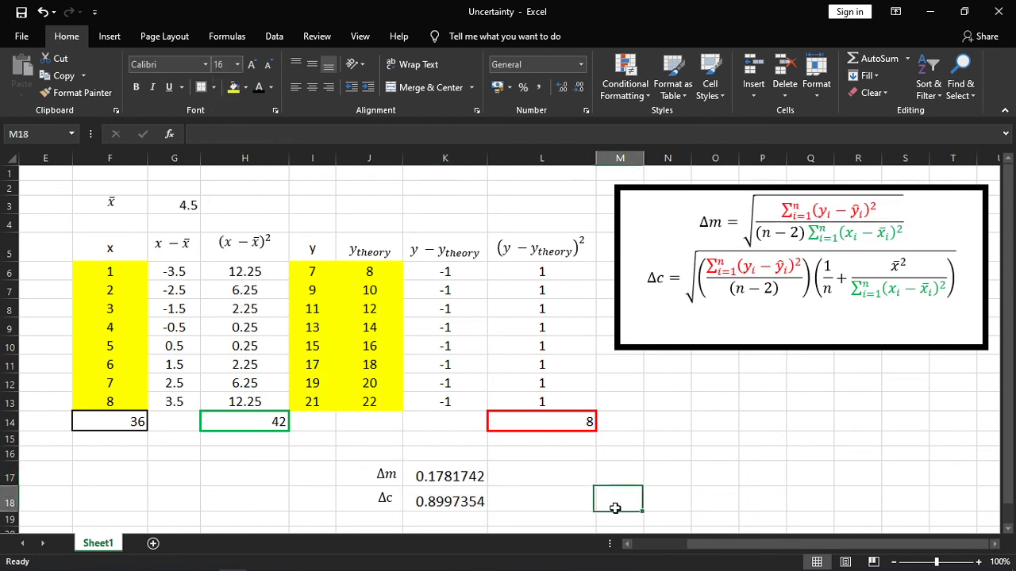
click(399, 474)
click(465, 496)
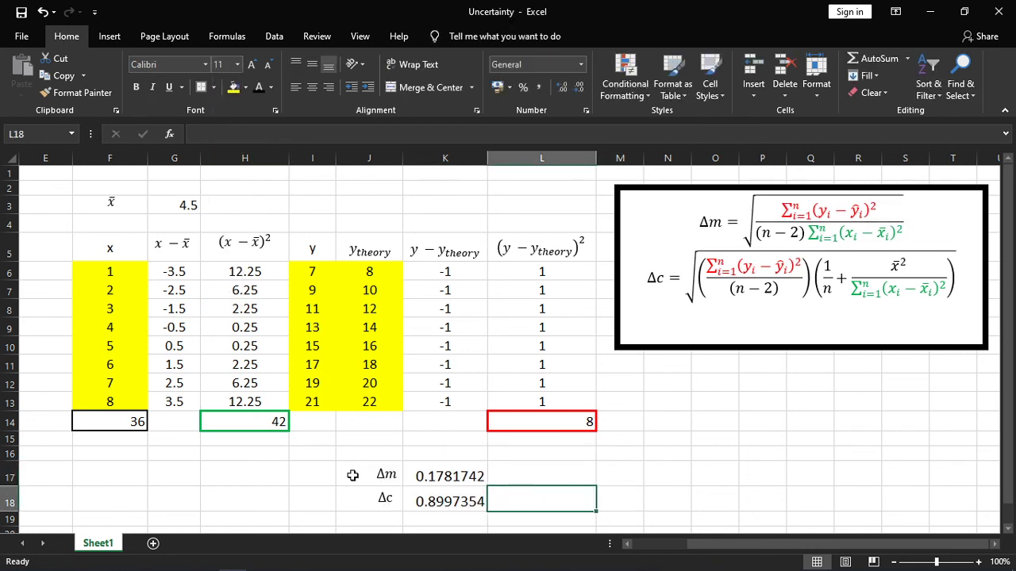
Fill the Δm and Δc block J17:K18 with light orange and apply green borders around all its cells.
drag(352, 476, 451, 500)
click(246, 87)
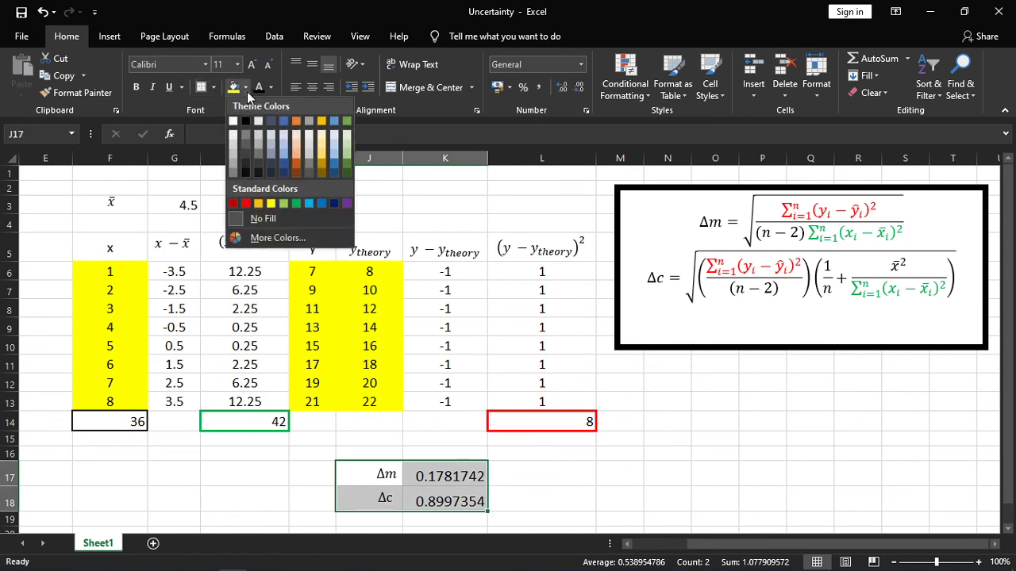
click(298, 151)
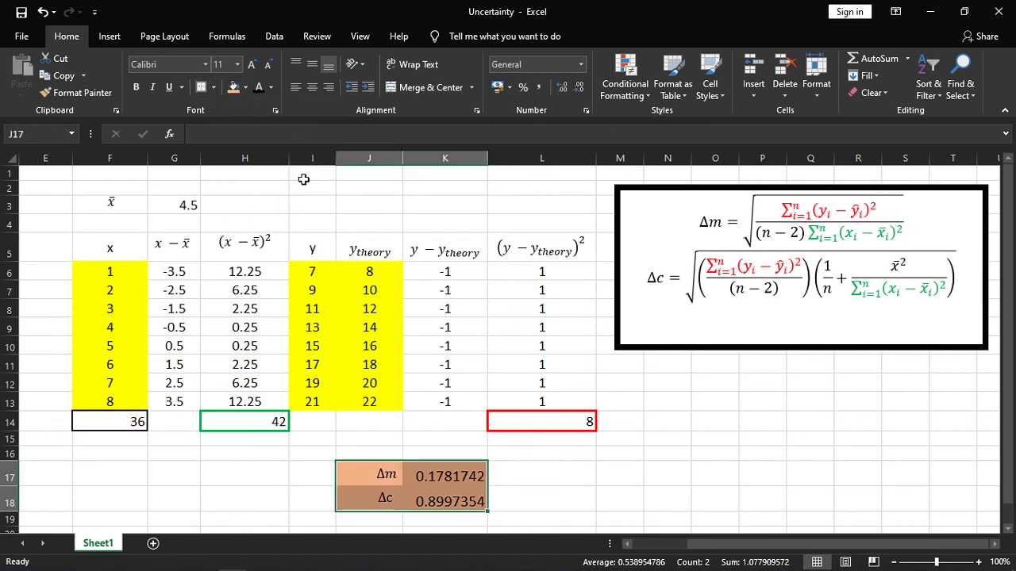
click(213, 87)
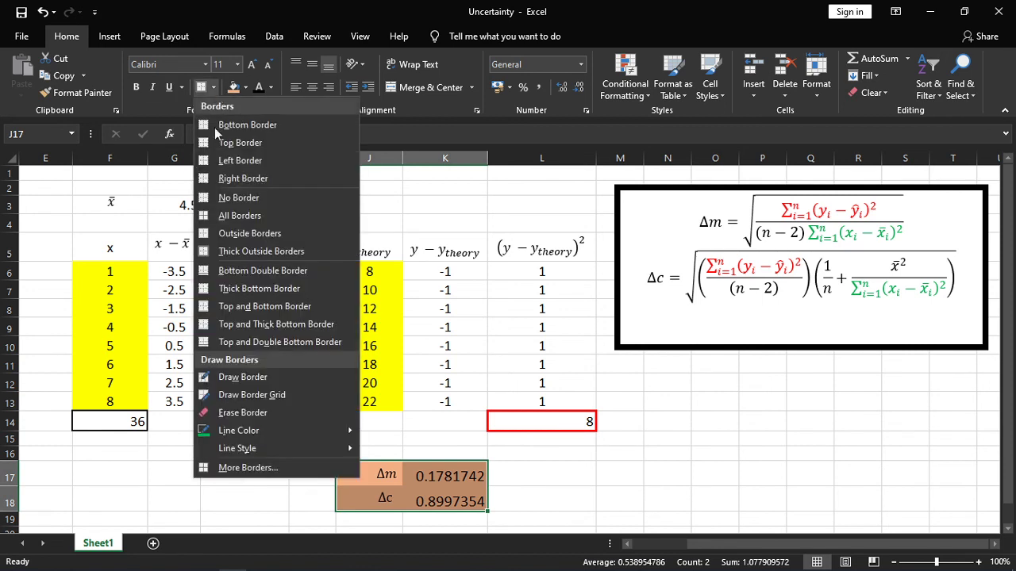
click(226, 217)
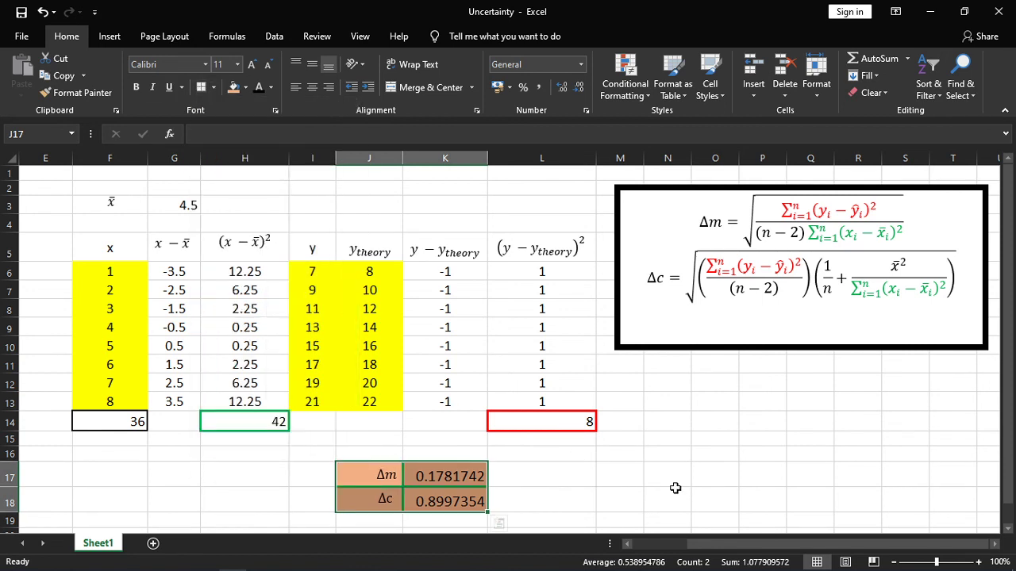
Try a black fill on the bordered block J17:K18 and replace it with a white fill.
click(246, 89)
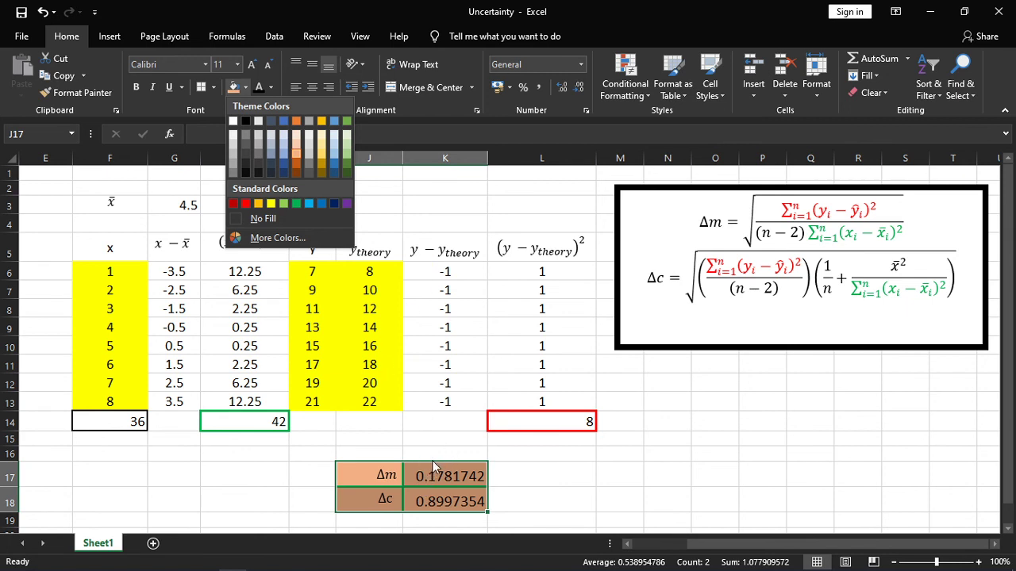
click(245, 121)
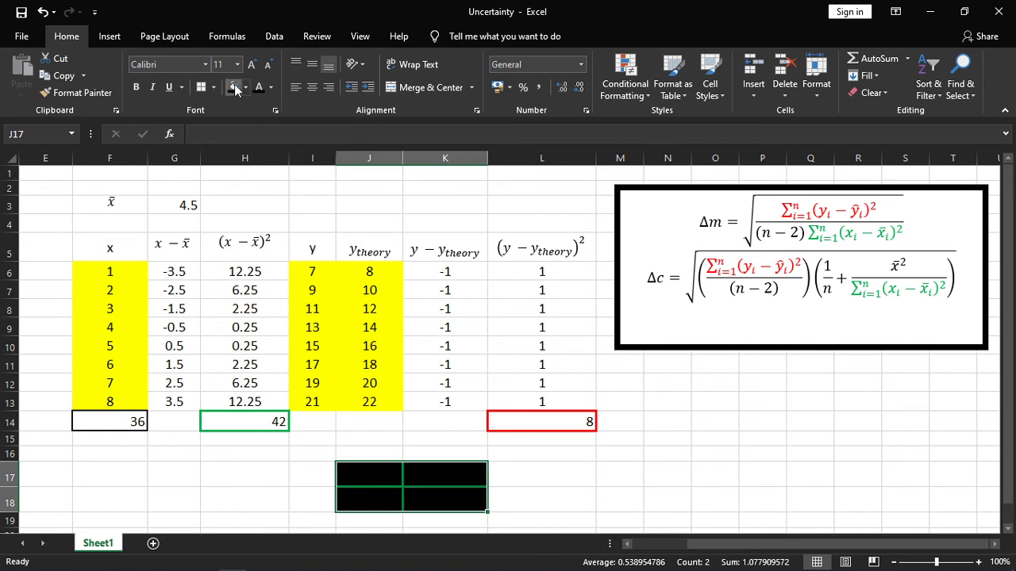
click(245, 87)
click(238, 121)
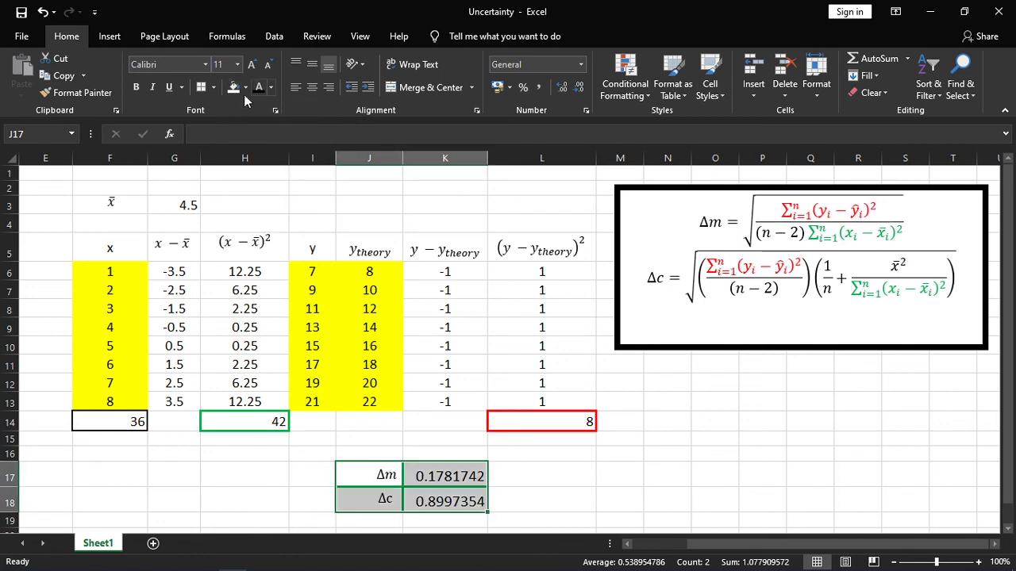
click(709, 500)
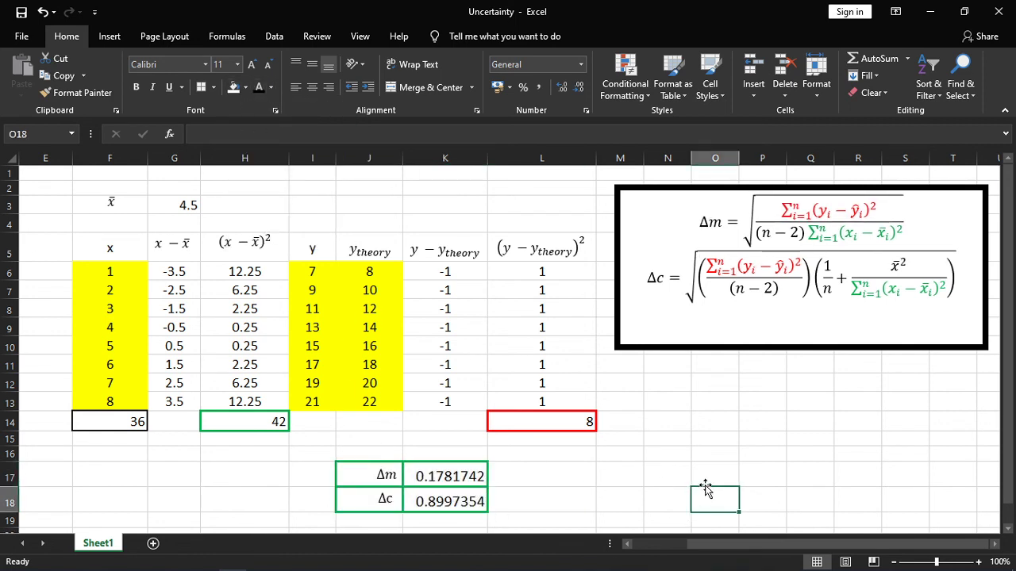